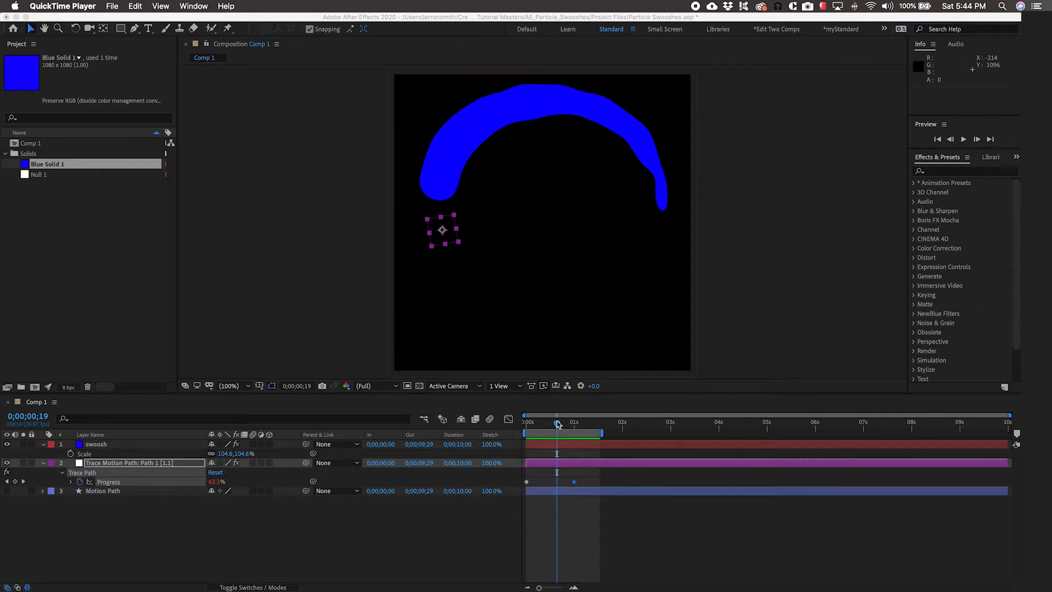
# Play back the finished swoosh animation in Comp 1 and stop it.
pyautogui.click(557, 426)
pyautogui.press('space')
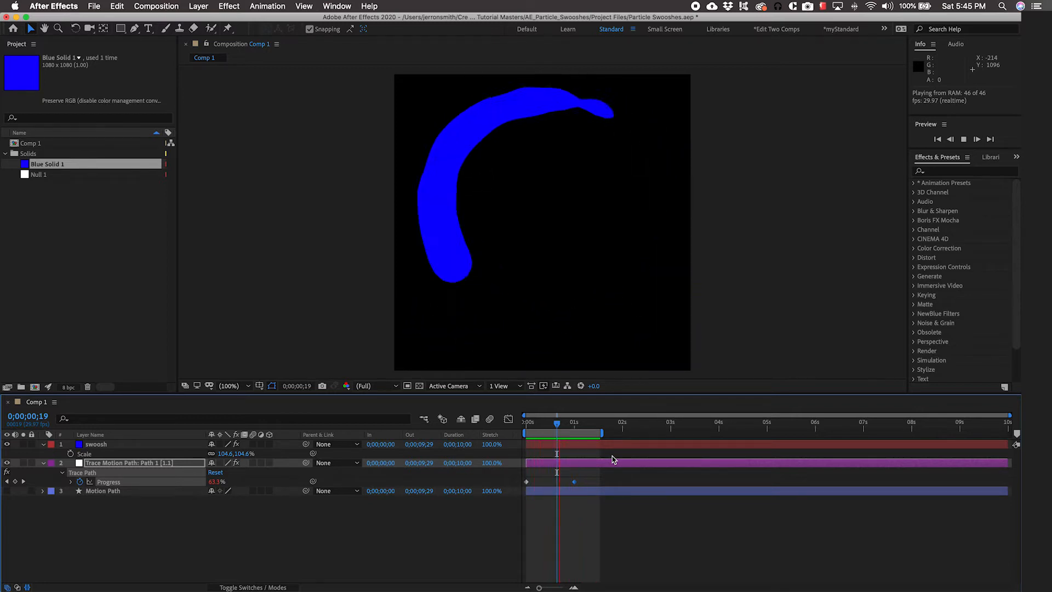
pyautogui.press('space')
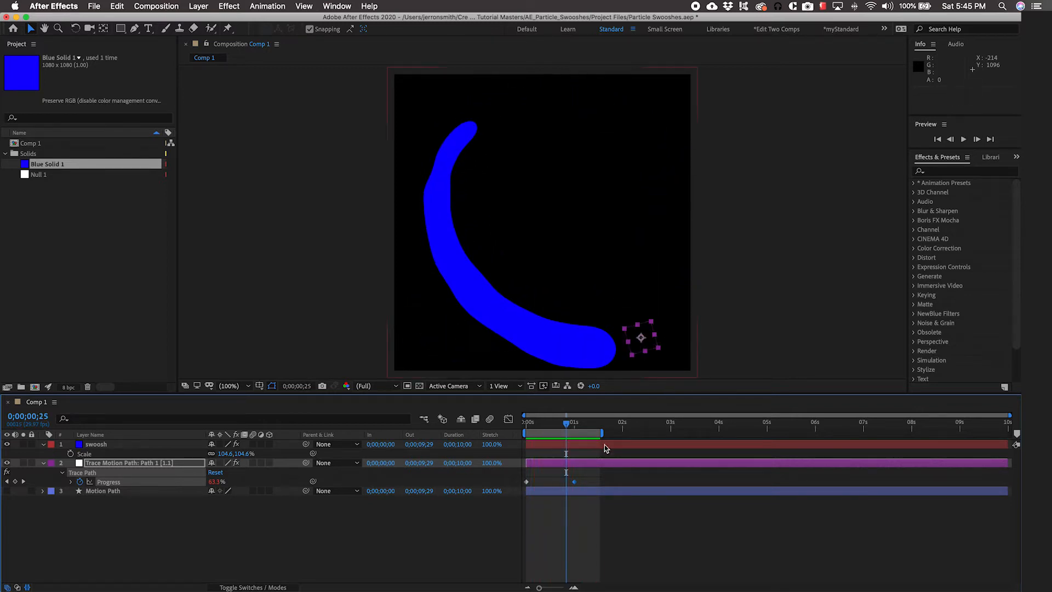
# Display the effect controls for the swoosh layer to examine its applied effects.
pyautogui.click(336, 6)
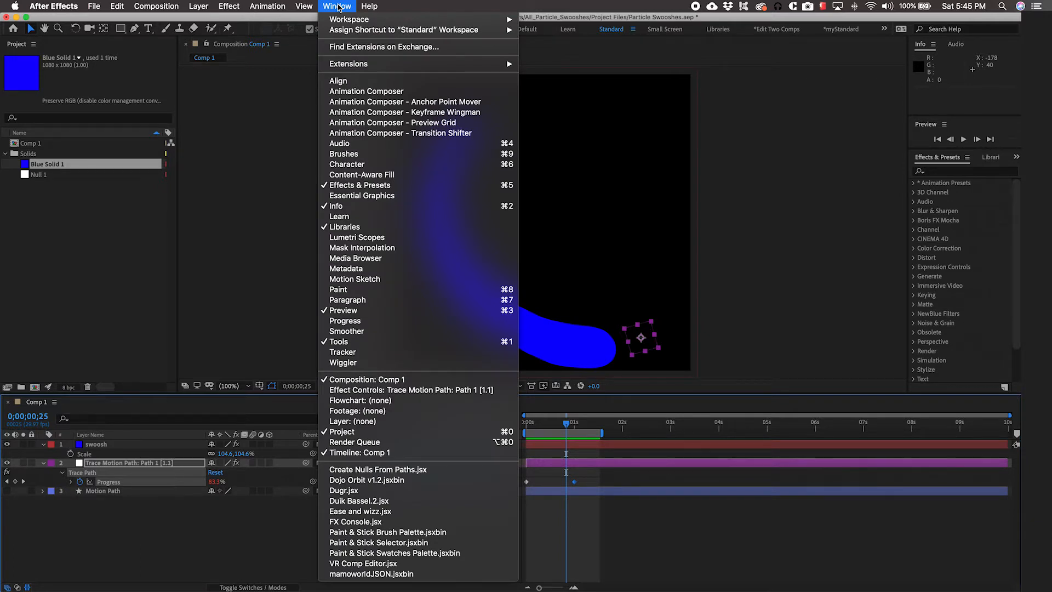
pyautogui.click(408, 389)
pyautogui.click(98, 445)
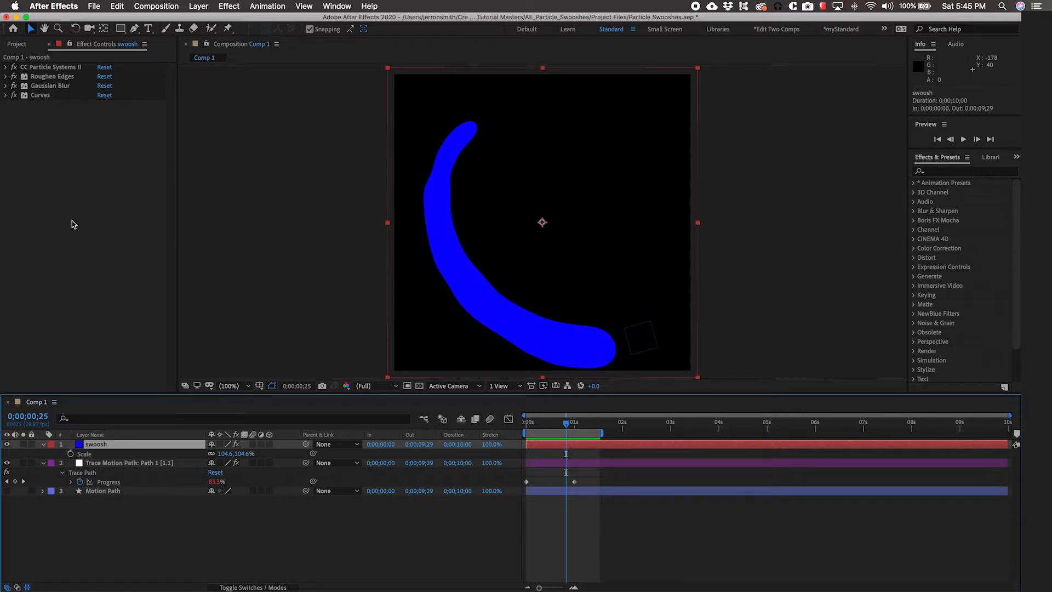
# Group all existing project items, including Comp 1 and the Solids folder, into a new folder named Original.
pyautogui.click(23, 46)
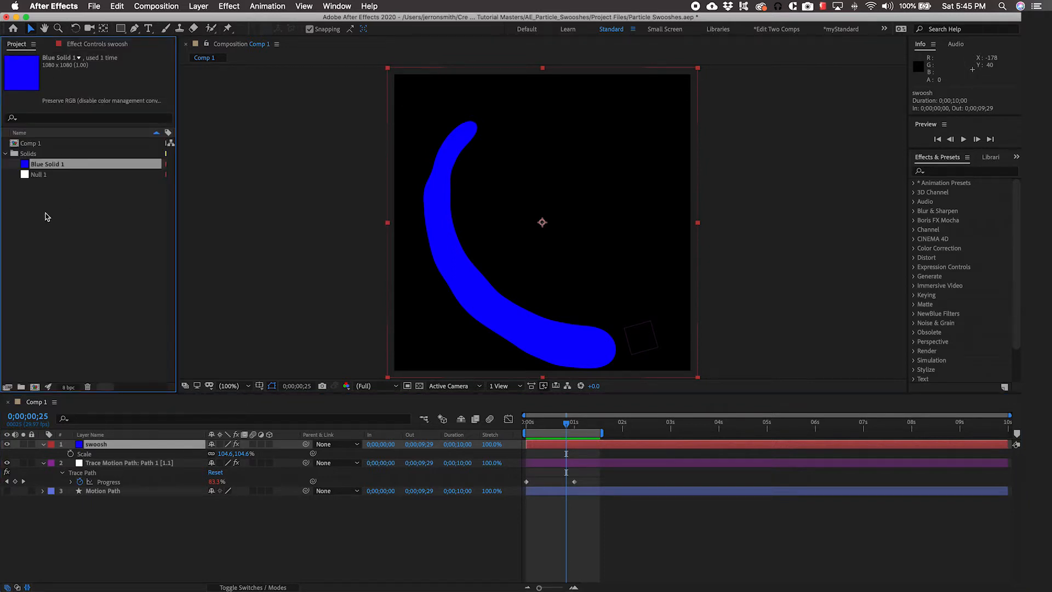
pyautogui.click(64, 201)
pyautogui.moveTo(64, 201); pyautogui.dragTo(28, 135)
pyautogui.moveTo(43, 176); pyautogui.dragTo(21, 387)
pyautogui.write('Original')
pyautogui.press('Return')
# Create a new 1080 × 1080 px, 29.97 fps, 10-second composition named Swoosh outside the Original folder.
pyautogui.click(47, 267)
pyautogui.click(34, 387)
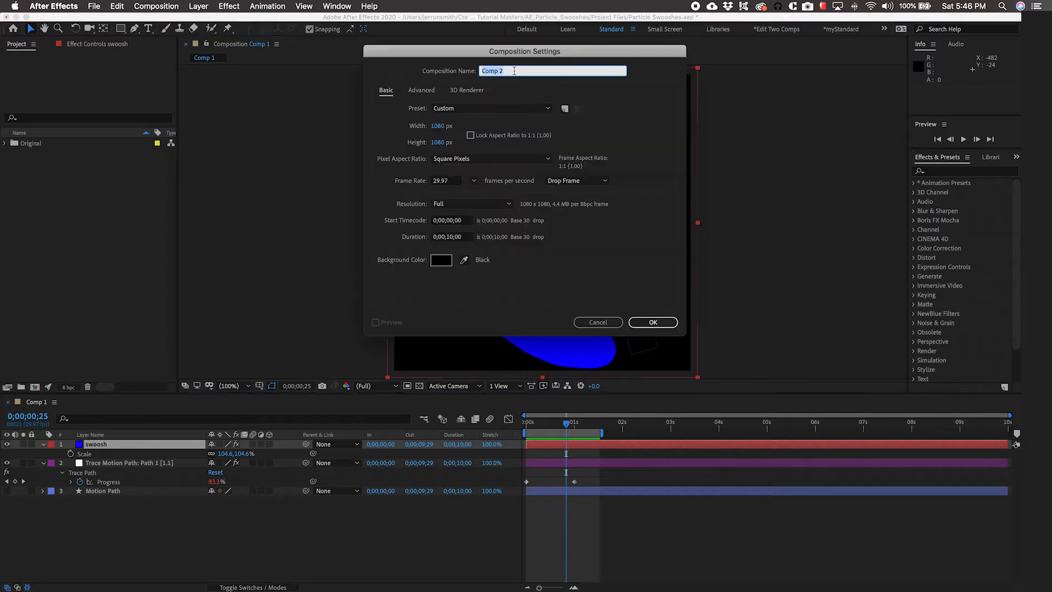
pyautogui.write('Swoosh')
pyautogui.click(660, 324)
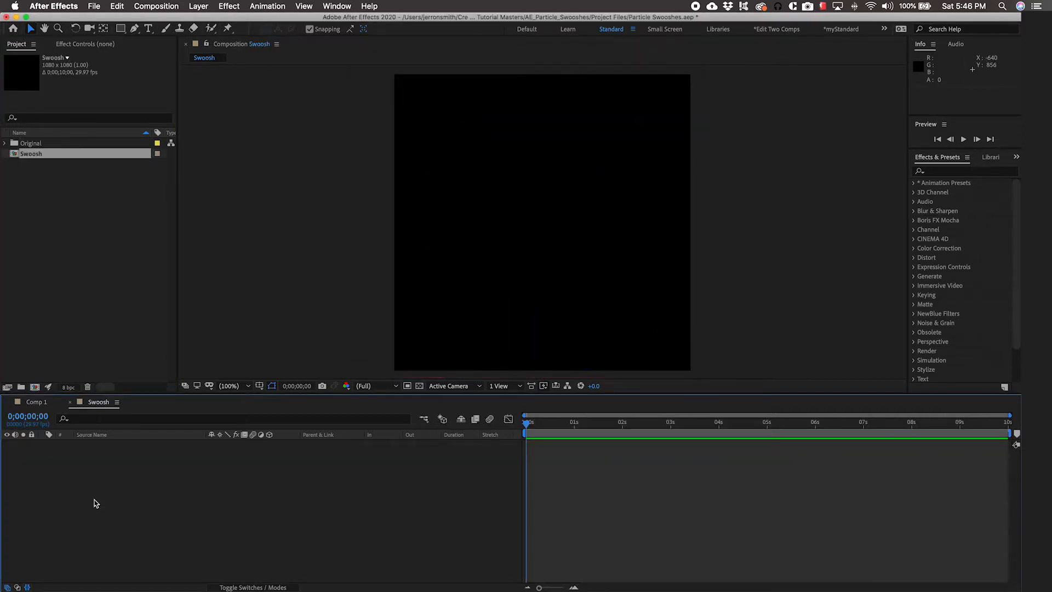
# Close the Comp 1 timeline, keeping only the Swoosh composition open.
pyautogui.click(46, 405)
pyautogui.click(8, 404)
pyautogui.click(144, 478)
# Open the Create Nulls From Paths script, shrink its window to fit the buttons, and place it clear of the canvas.
pyautogui.click(336, 7)
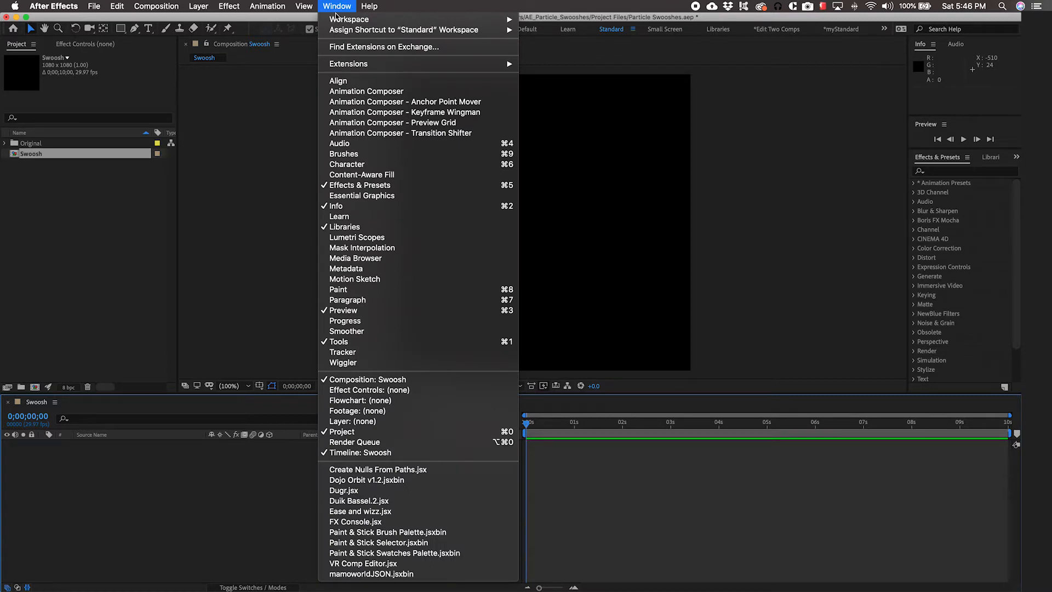
pyautogui.click(366, 471)
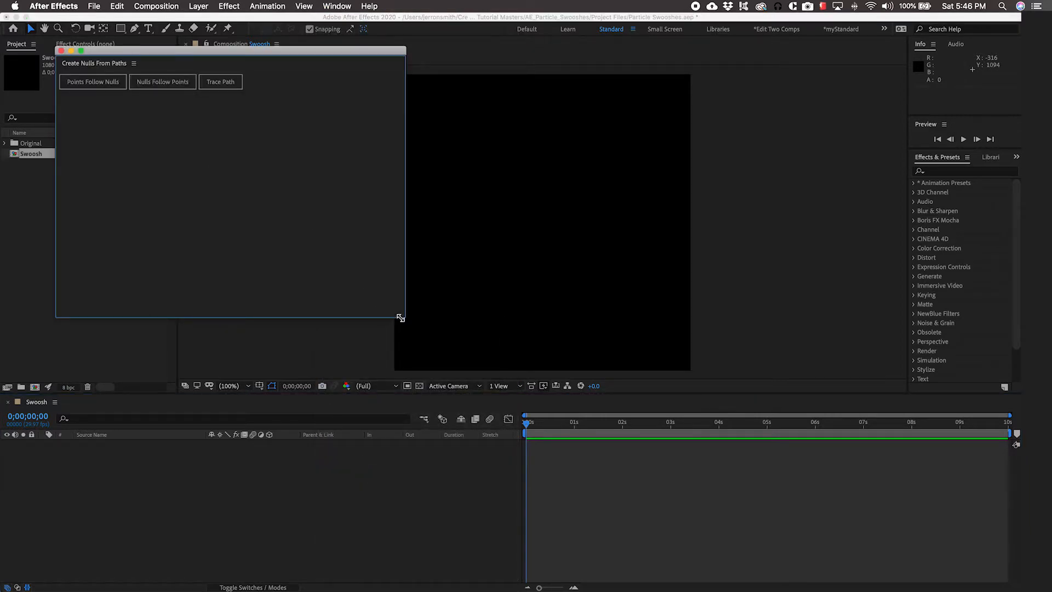
pyautogui.moveTo(400, 318); pyautogui.dragTo(248, 100)
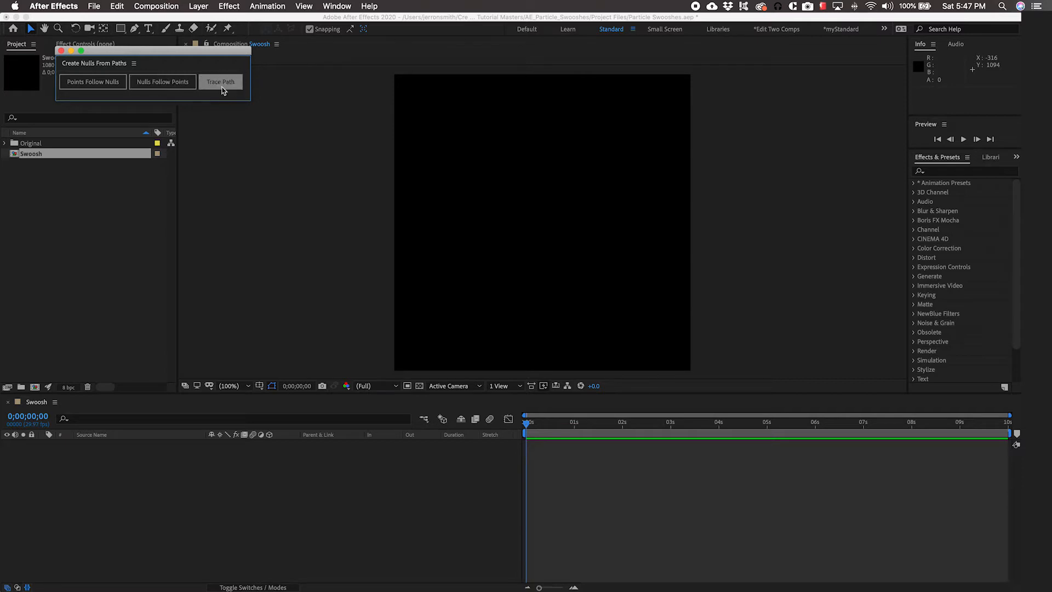
pyautogui.moveTo(167, 52); pyautogui.dragTo(837, 59)
# Draw a six-point RotoBezier path with the Pen tool, entering from off-canvas, looping inside the frame, and exiting off-canvas on the opposite side.
pyautogui.click(134, 28)
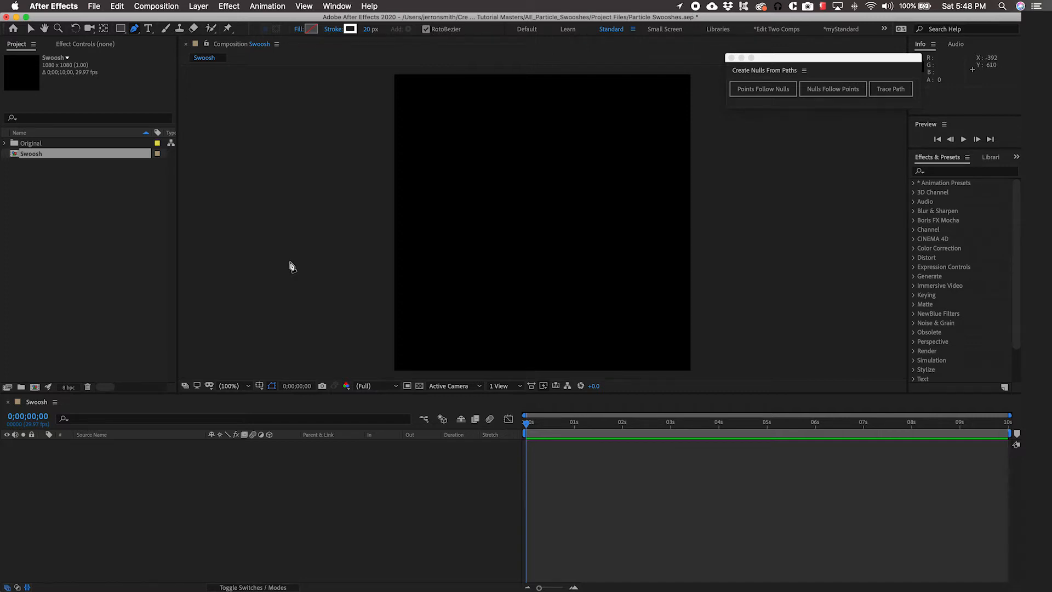
pyautogui.click(307, 261)
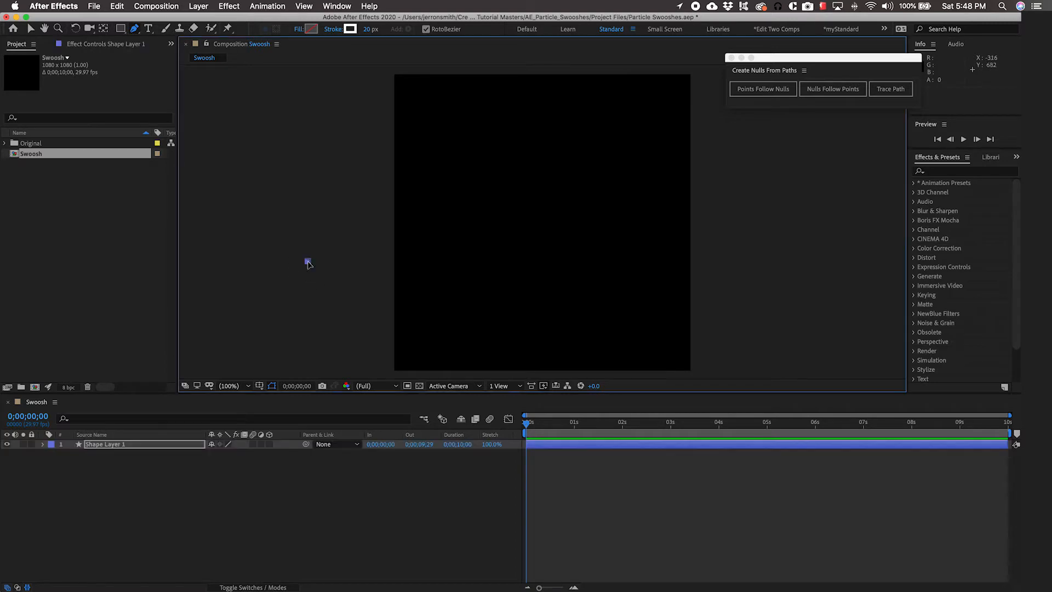
pyautogui.click(557, 342)
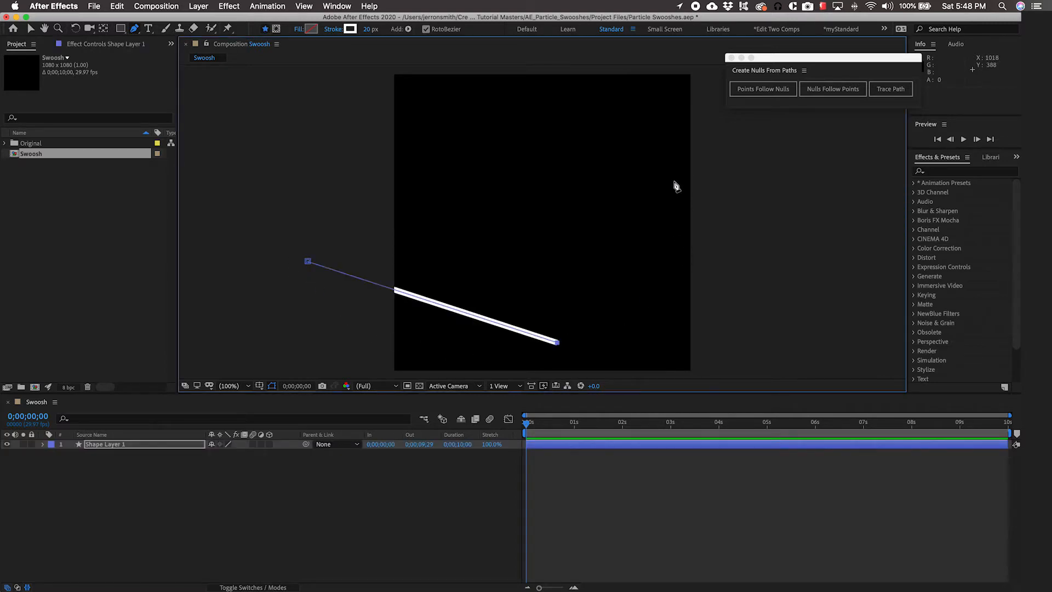
pyautogui.click(664, 179)
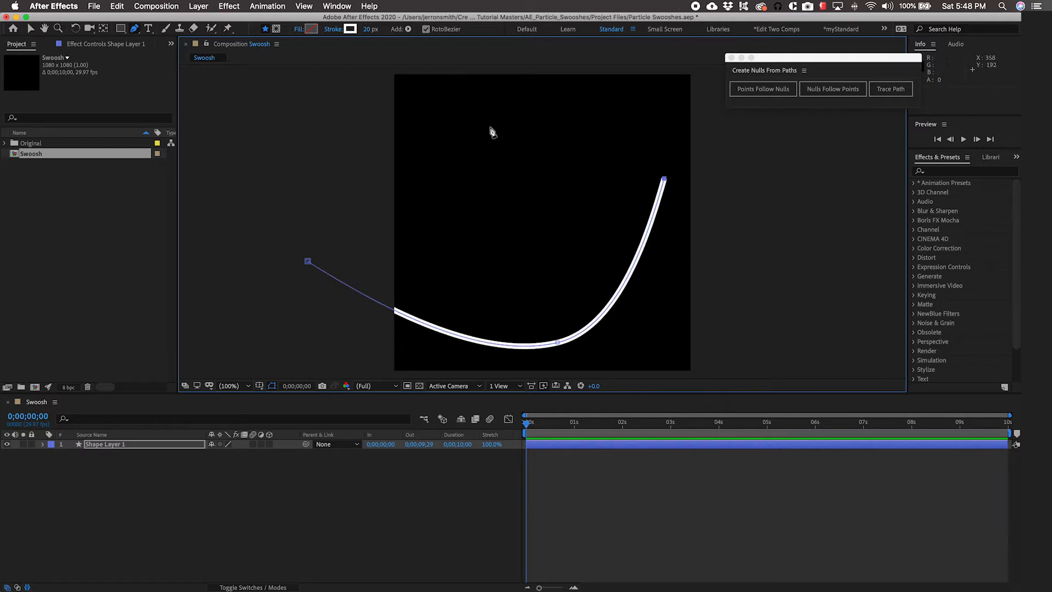
pyautogui.click(456, 143)
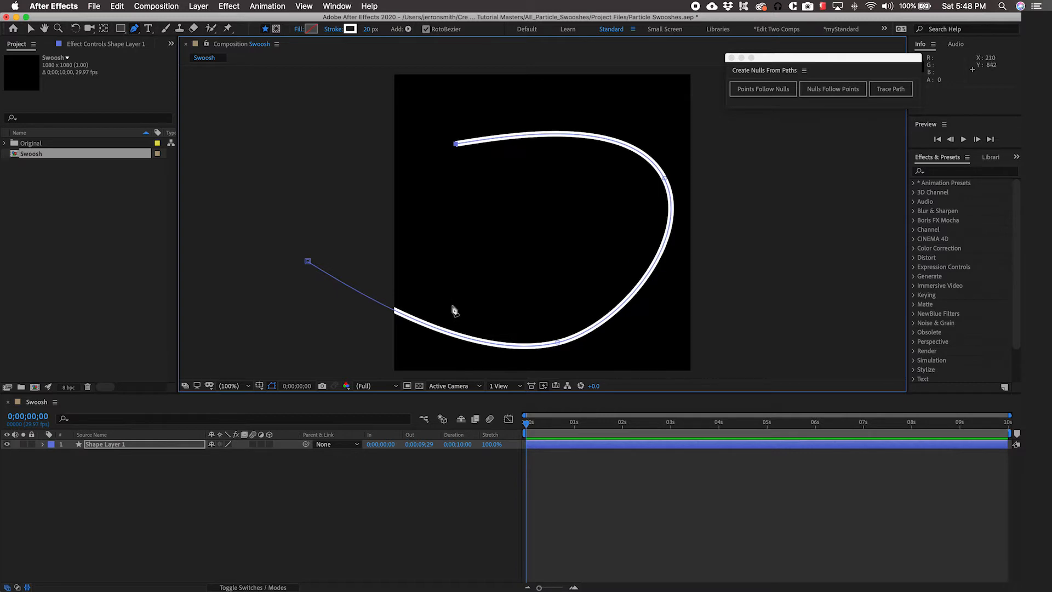
pyautogui.click(622, 357)
pyautogui.click(804, 223)
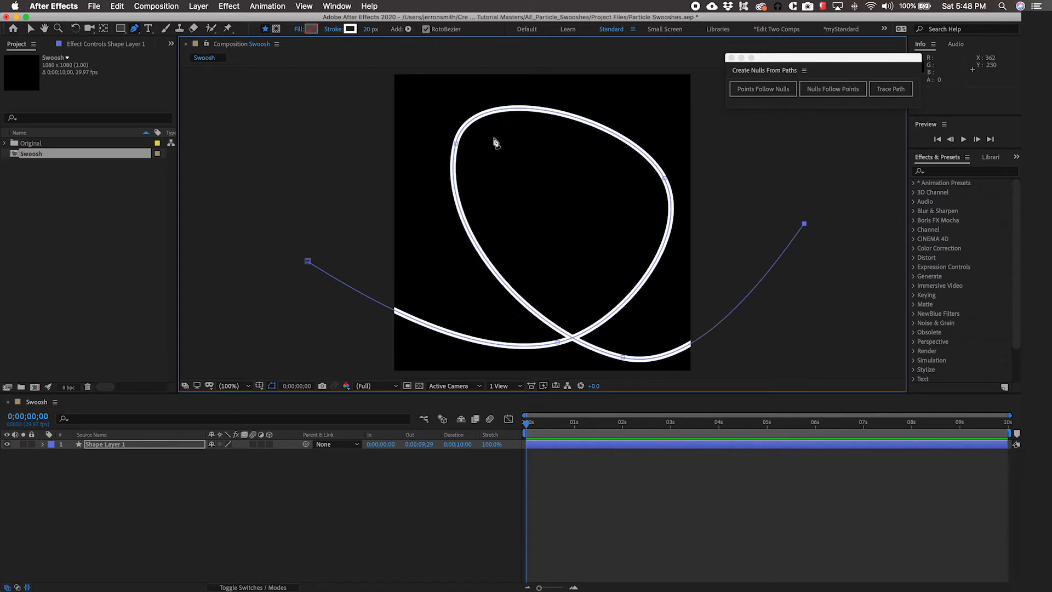
# Reshape the path into a rounder loop by repositioning its vertices and adding a vertex at the top centre of the loop.
pyautogui.moveTo(457, 145); pyautogui.dragTo(420, 171)
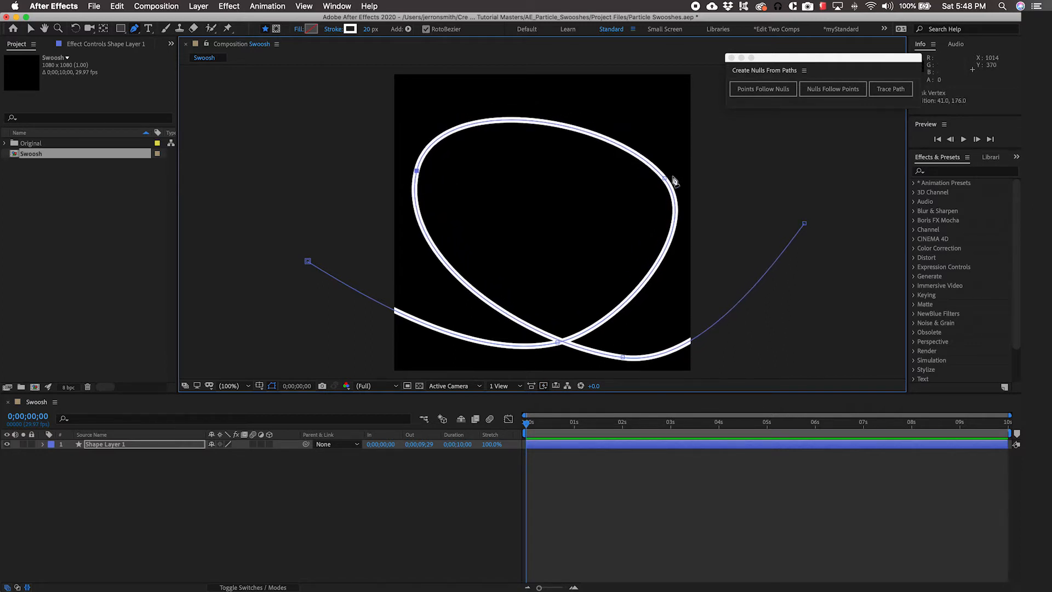
pyautogui.moveTo(664, 179); pyautogui.dragTo(657, 136)
pyautogui.moveTo(622, 357)
pyautogui.mouseDown()
pyautogui.moveTo(643, 348)
pyautogui.moveTo(634, 351)
pyautogui.mouseUp()
pyautogui.moveTo(417, 172); pyautogui.dragTo(438, 152)
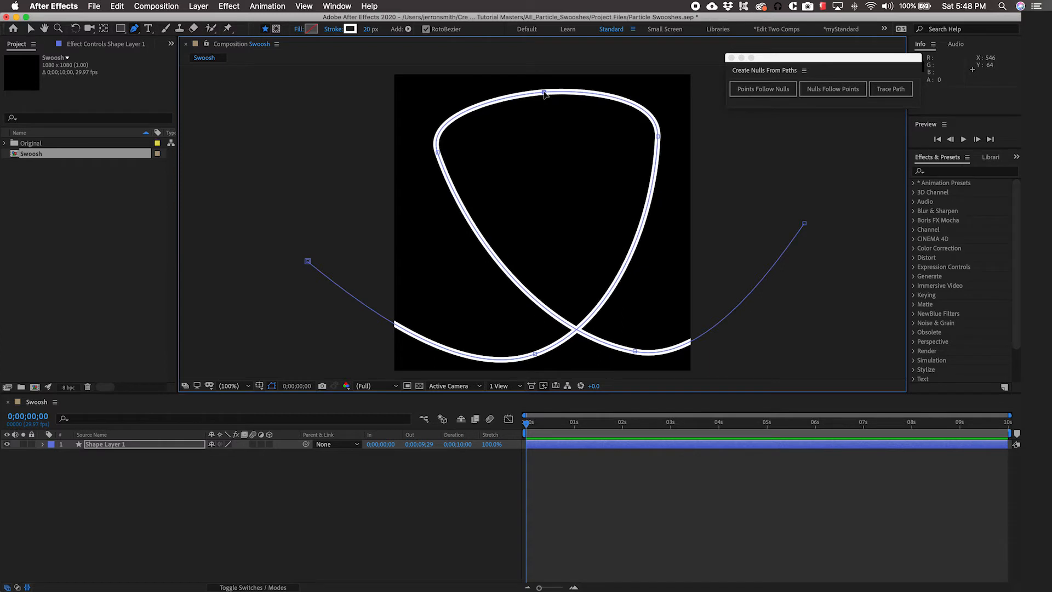
pyautogui.moveTo(545, 94); pyautogui.dragTo(543, 85)
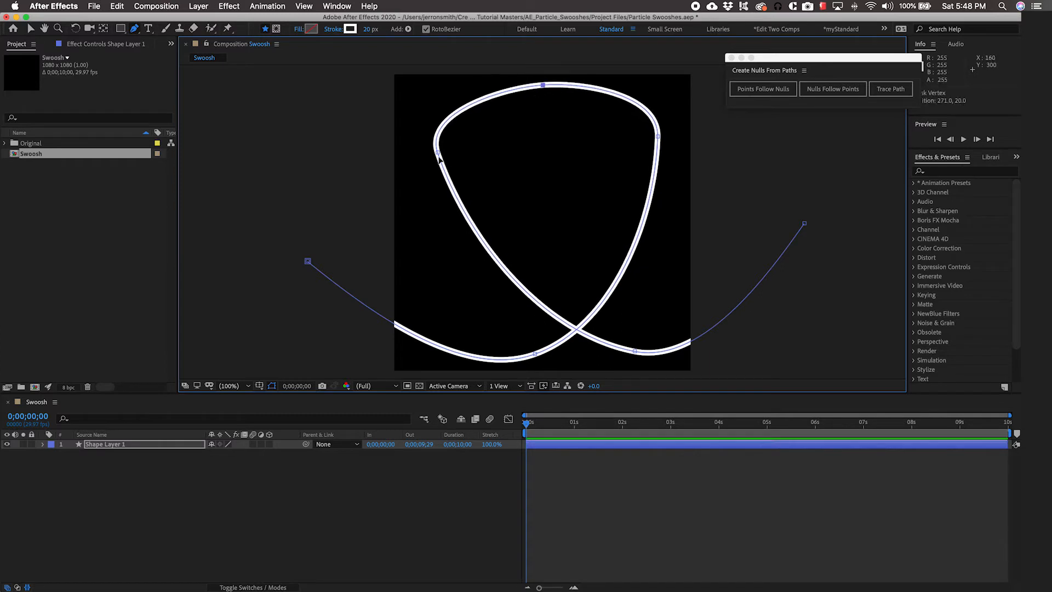
pyautogui.moveTo(439, 153); pyautogui.dragTo(427, 225)
pyautogui.moveTo(658, 138); pyautogui.dragTo(665, 208)
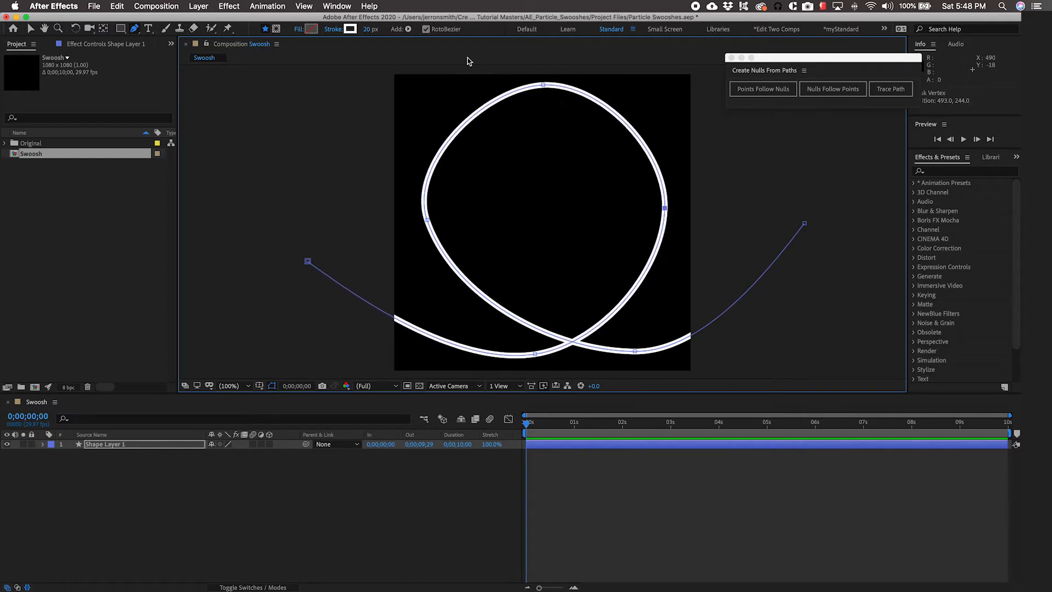
# Smooth the loop by adding a vertex on its lower-left curve and nudging the surrounding vertices into a more symmetrical shape.
pyautogui.moveTo(545, 87); pyautogui.dragTo(543, 95)
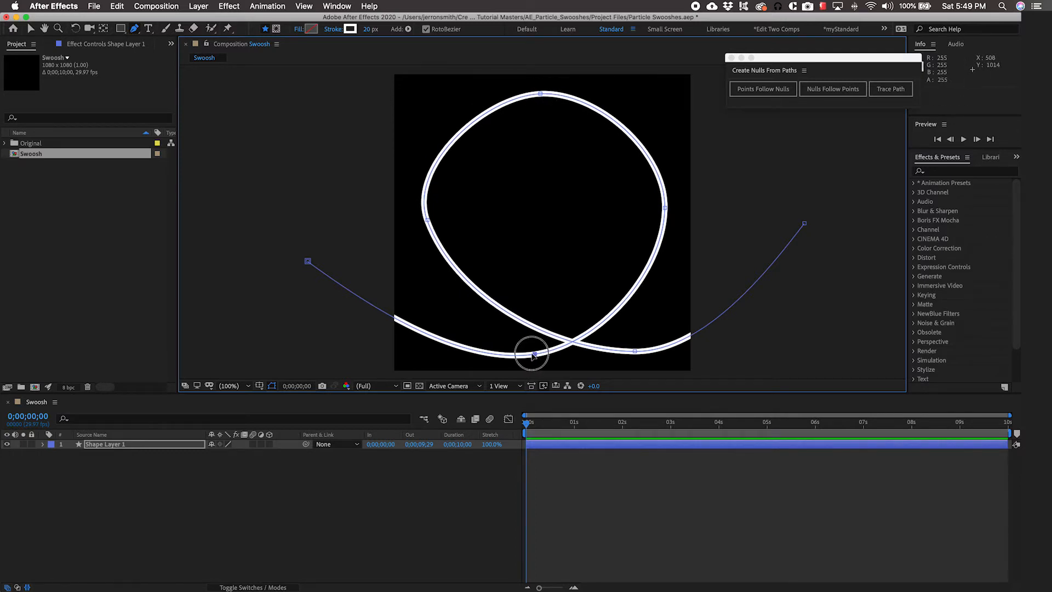
pyautogui.moveTo(534, 354); pyautogui.dragTo(528, 356)
pyautogui.moveTo(501, 293); pyautogui.dragTo(496, 315)
pyautogui.moveTo(427, 220); pyautogui.dragTo(432, 185)
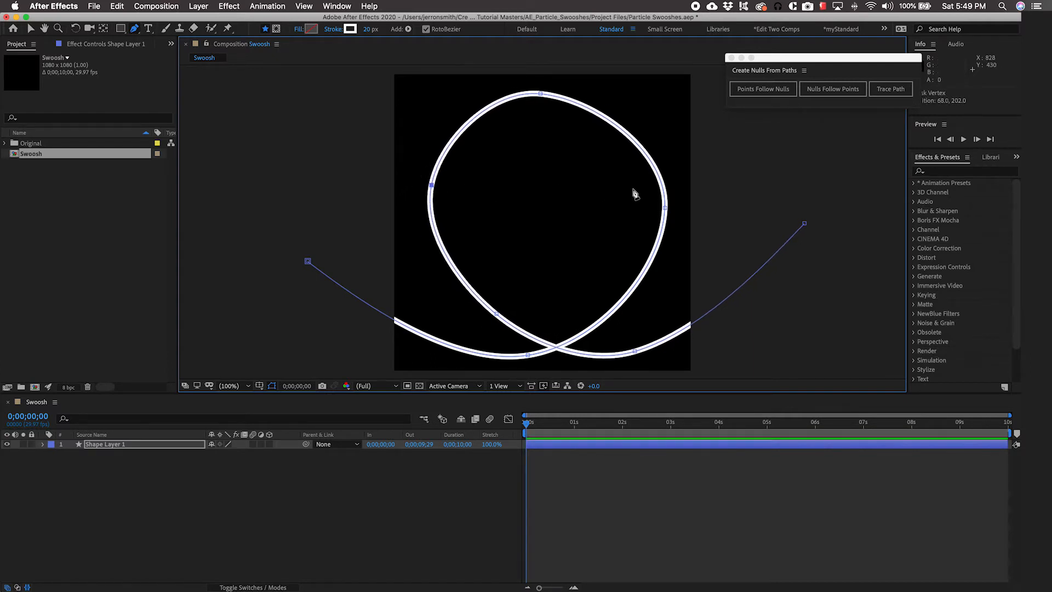
pyautogui.moveTo(544, 94); pyautogui.dragTo(549, 91)
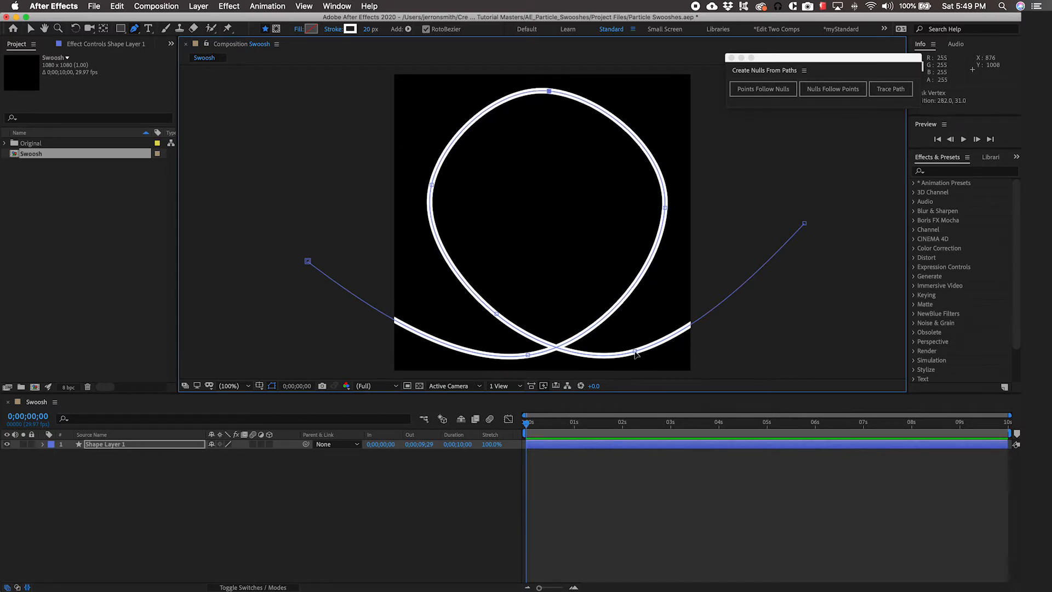
pyautogui.moveTo(635, 351); pyautogui.dragTo(641, 353)
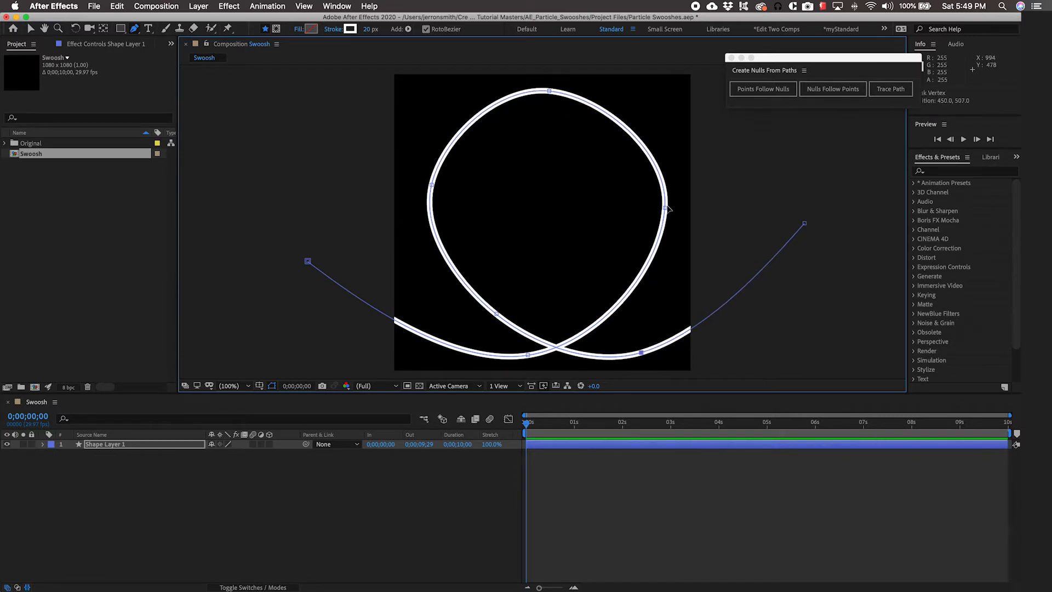
pyautogui.moveTo(665, 207); pyautogui.dragTo(653, 201)
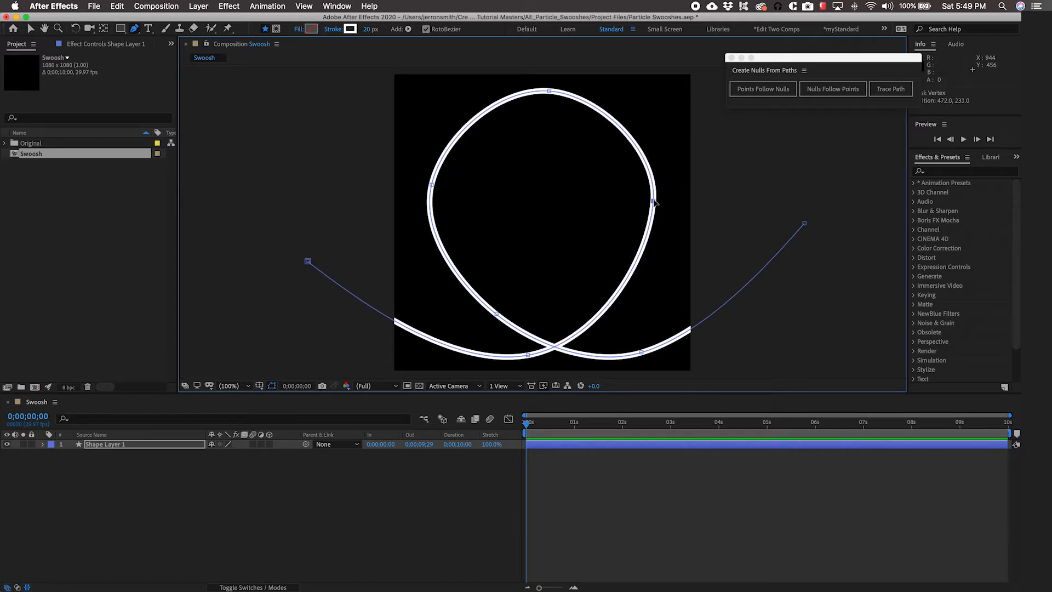
pyautogui.click(611, 301)
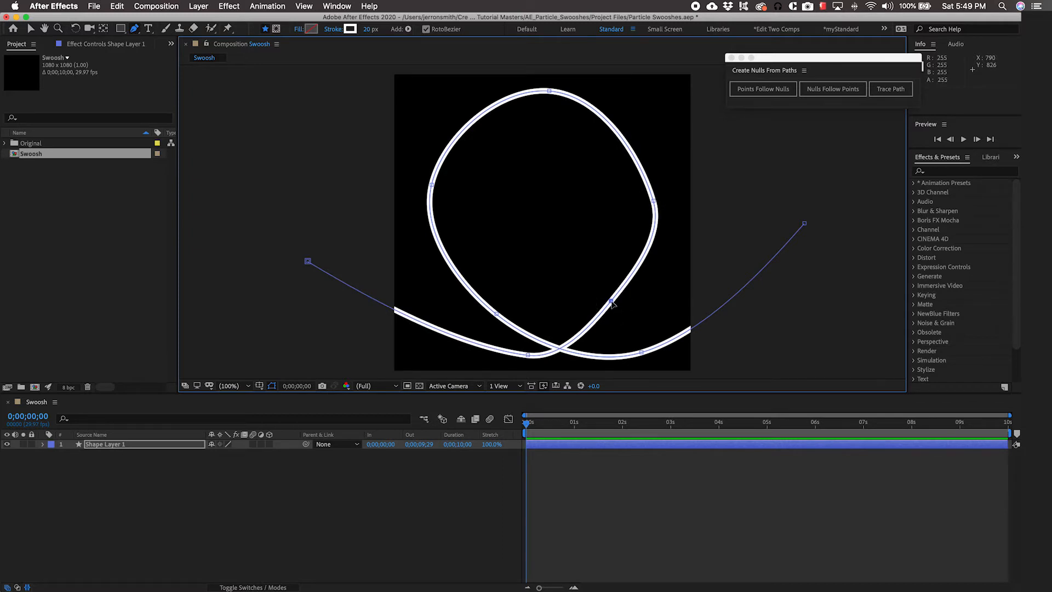
pyautogui.click(611, 301)
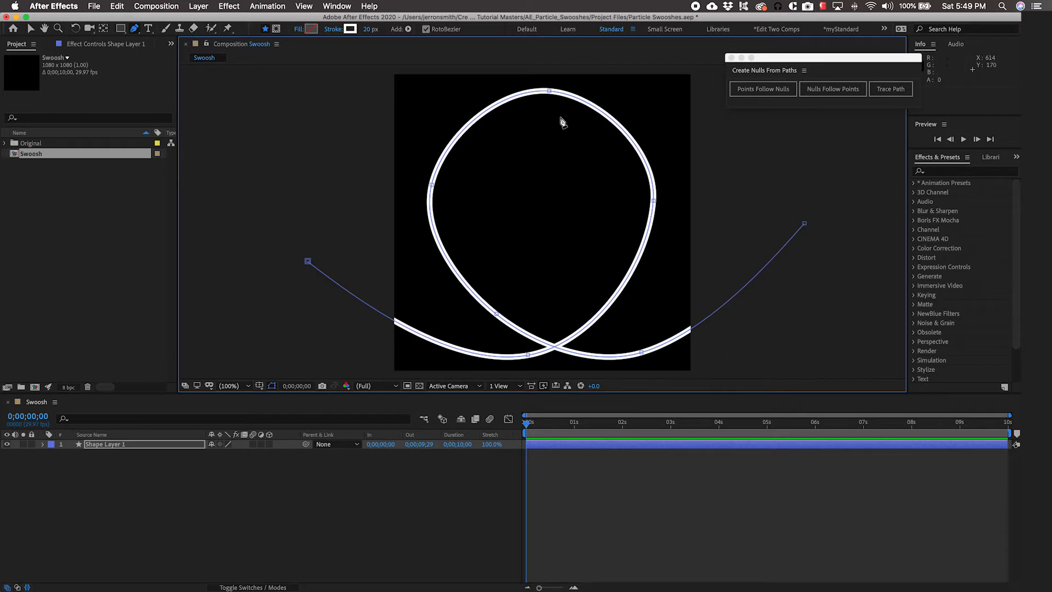
# Rename the shape layer as motion path.
pyautogui.click(123, 445)
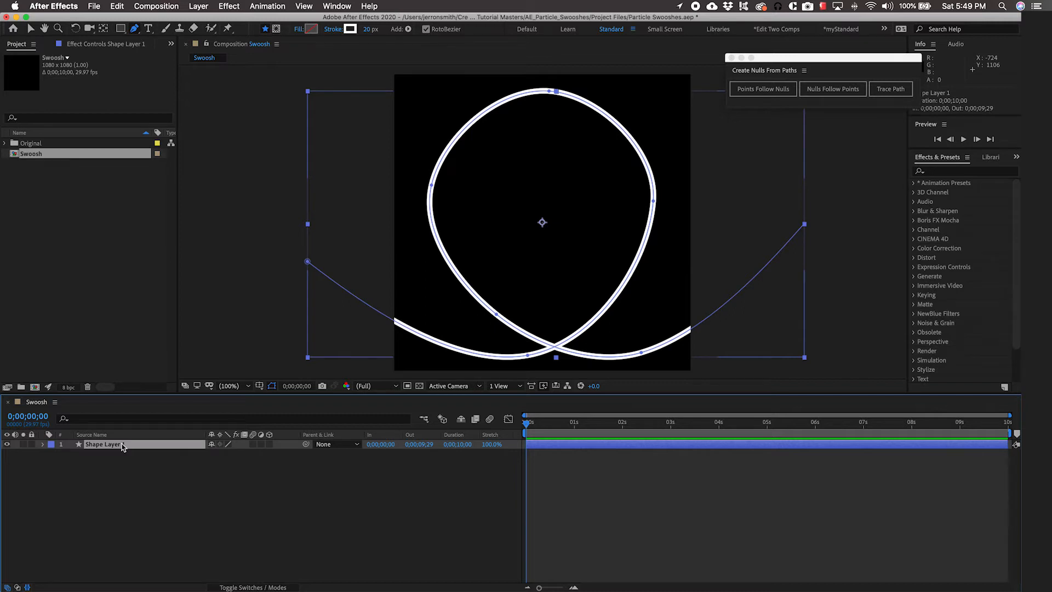
pyautogui.press('Return')
pyautogui.write('motion path')
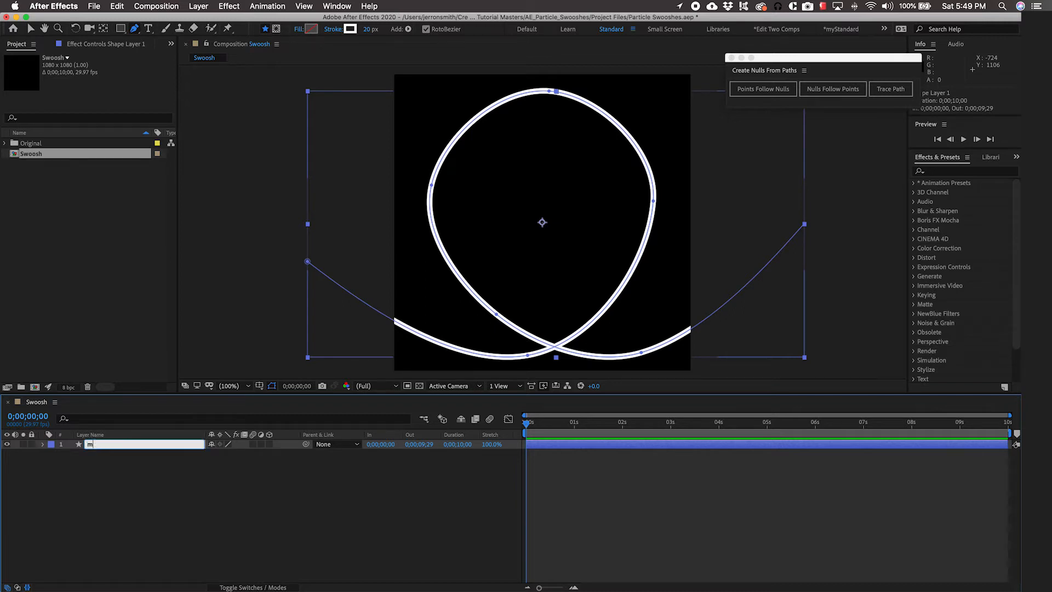
pyautogui.press('Return')
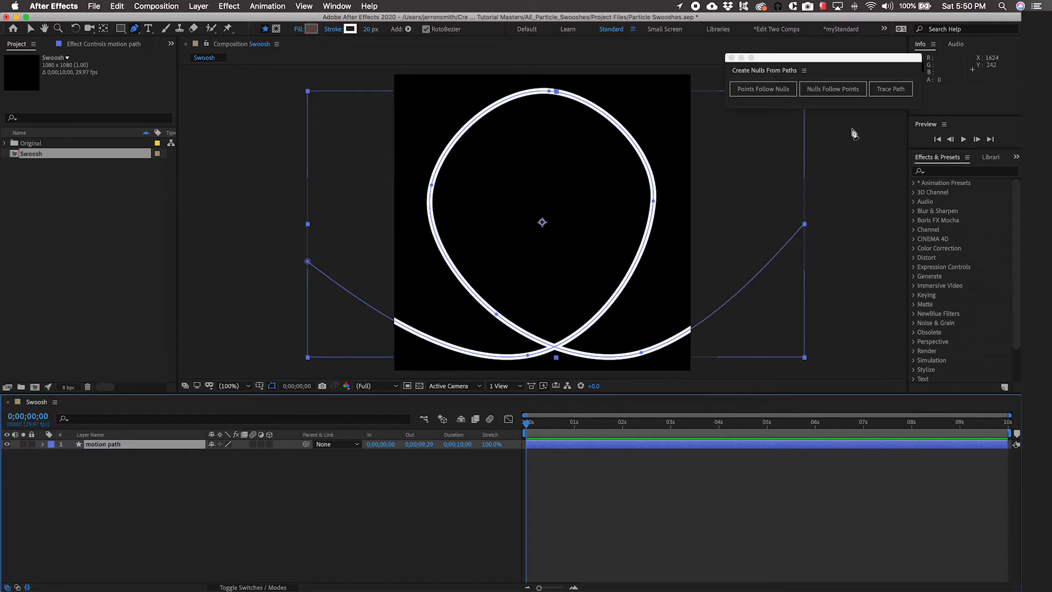
# Generate a null that follows the motion path layer by running Trace Path on the Path property of Shape 1's Path 1.
pyautogui.click(888, 89)
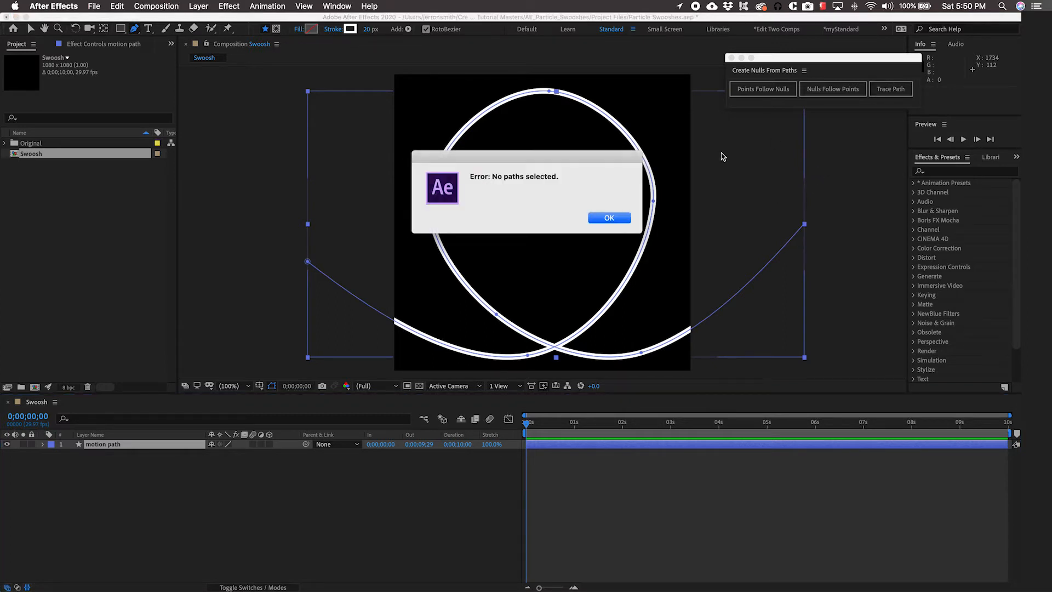
pyautogui.click(610, 218)
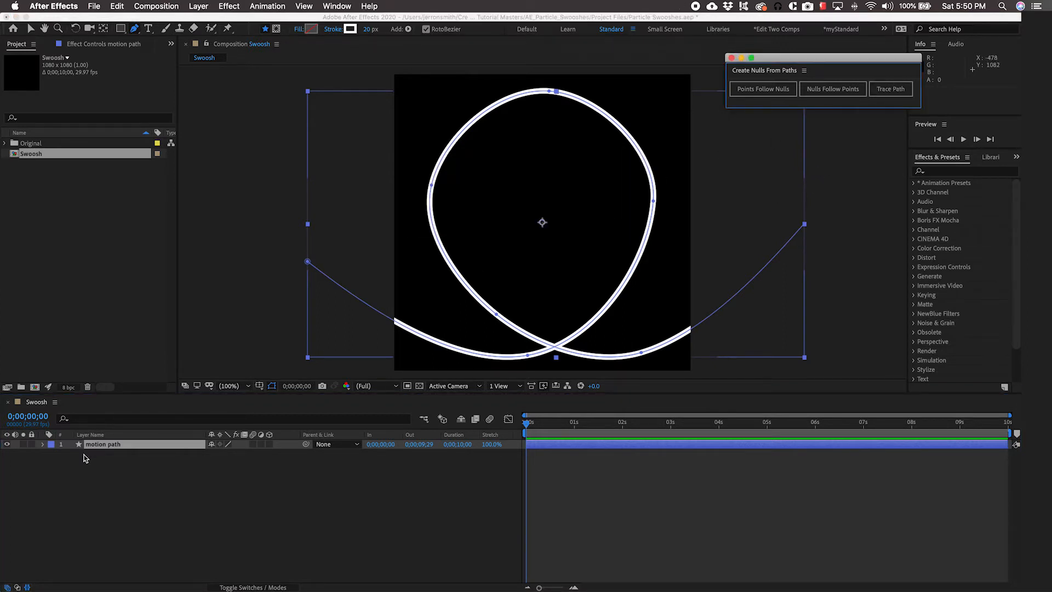
pyautogui.click(45, 448)
pyautogui.click(44, 445)
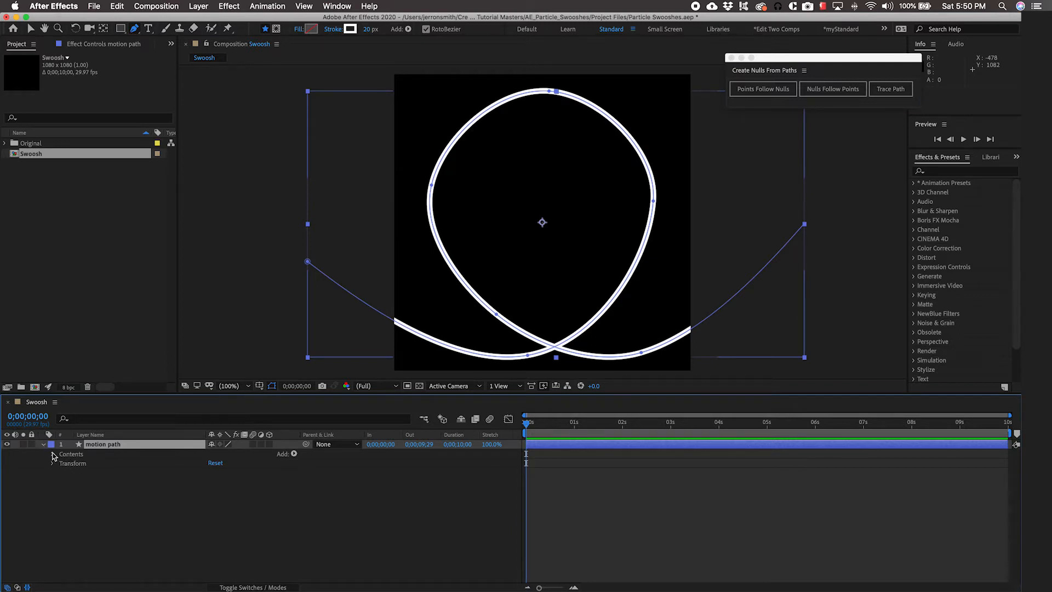
pyautogui.click(54, 455)
pyautogui.click(62, 463)
pyautogui.click(71, 472)
pyautogui.click(104, 482)
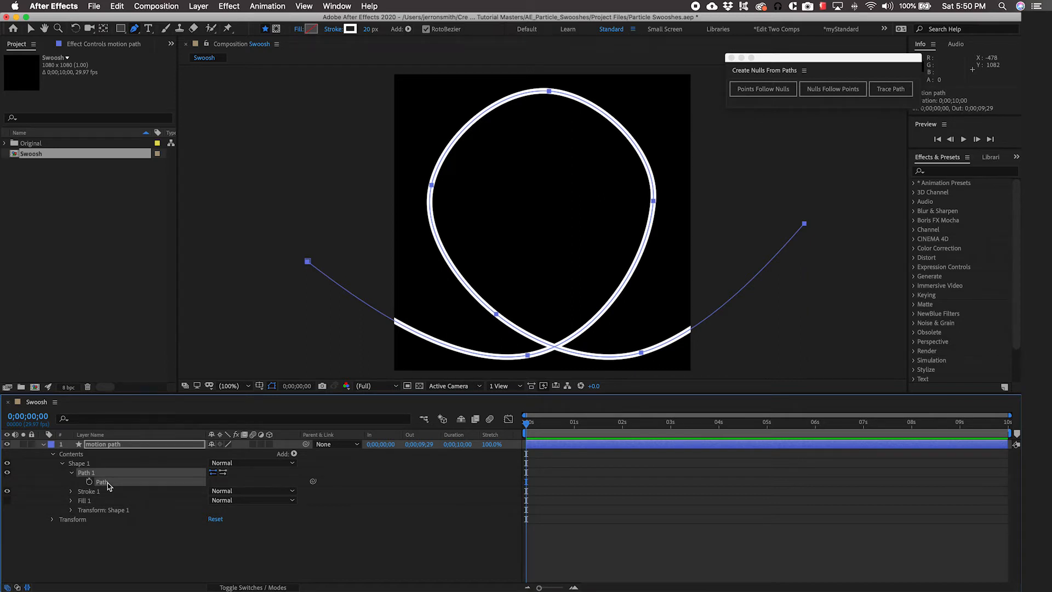
pyautogui.click(891, 90)
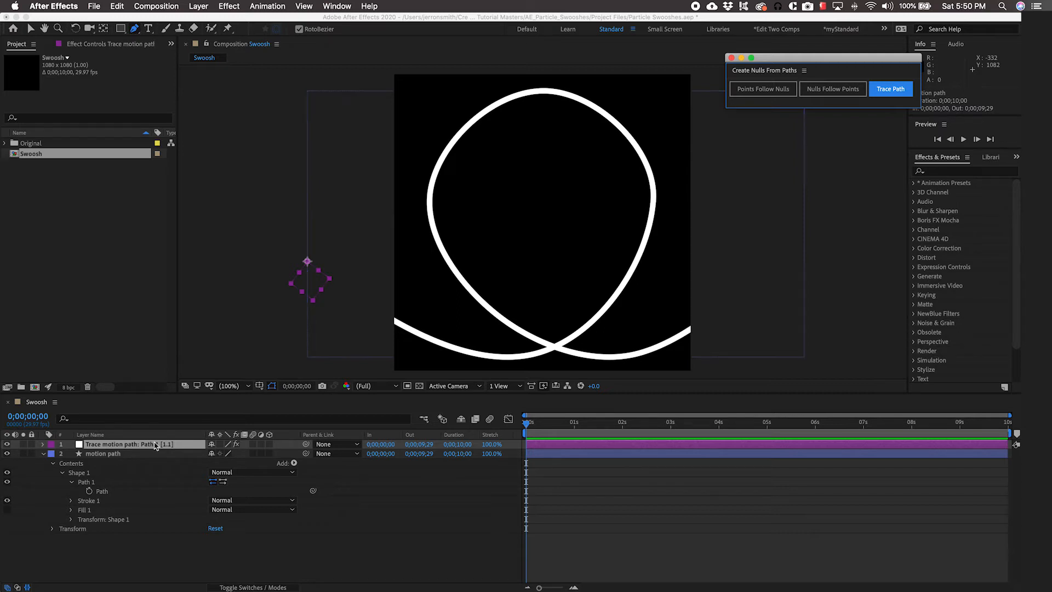
# Scrub the first half second to preview the null travelling along the path, and close the Create Nulls From Paths panel.
pyautogui.click(526, 424)
pyautogui.moveTo(526, 425); pyautogui.dragTo(548, 417)
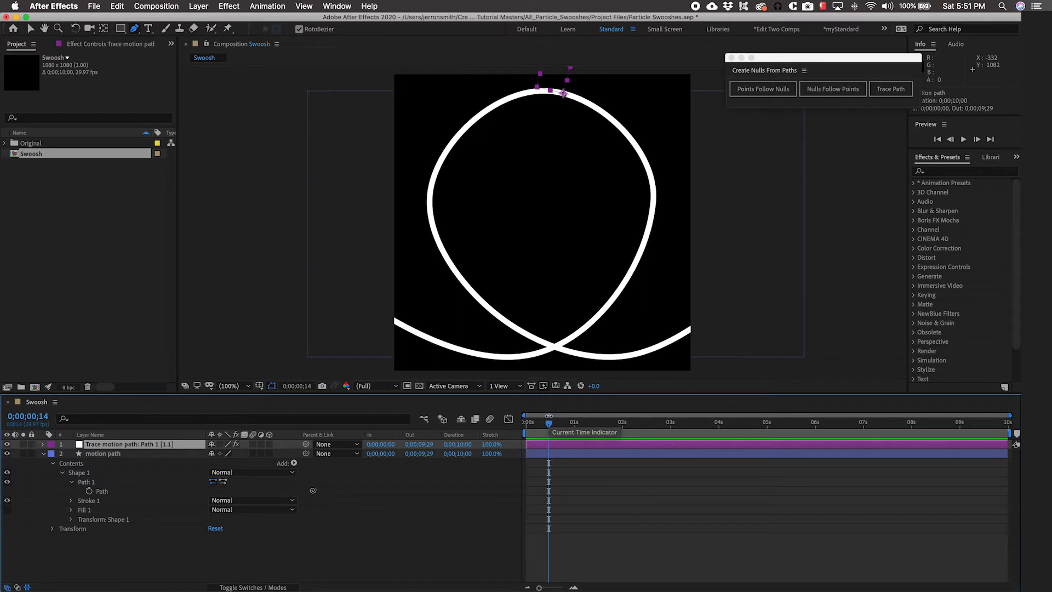
pyautogui.click(731, 58)
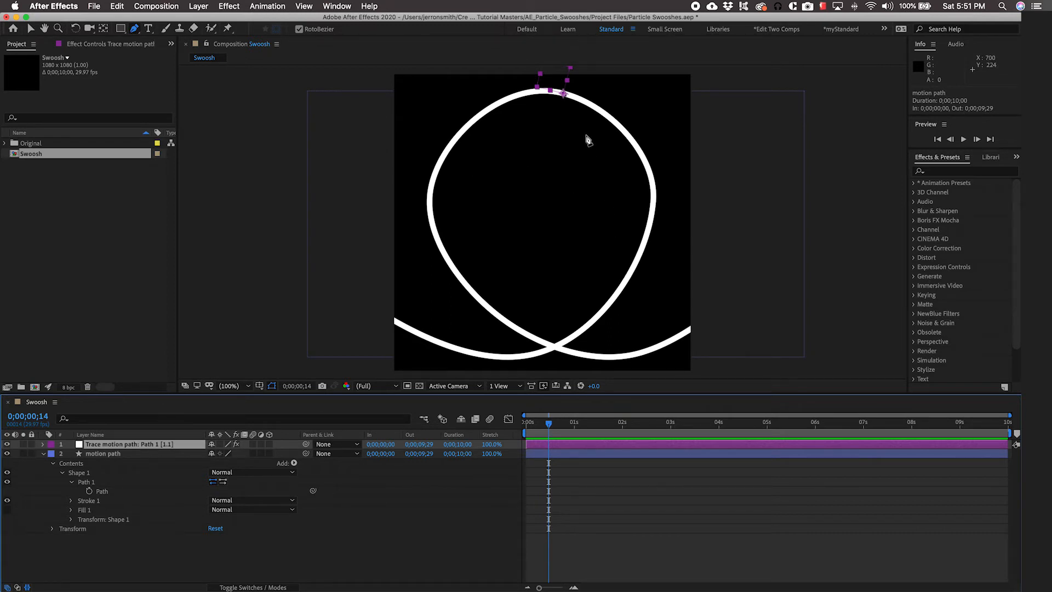
# Undo the stray path edit, then collapse and hide the motion path layer.
pyautogui.press('super+z')
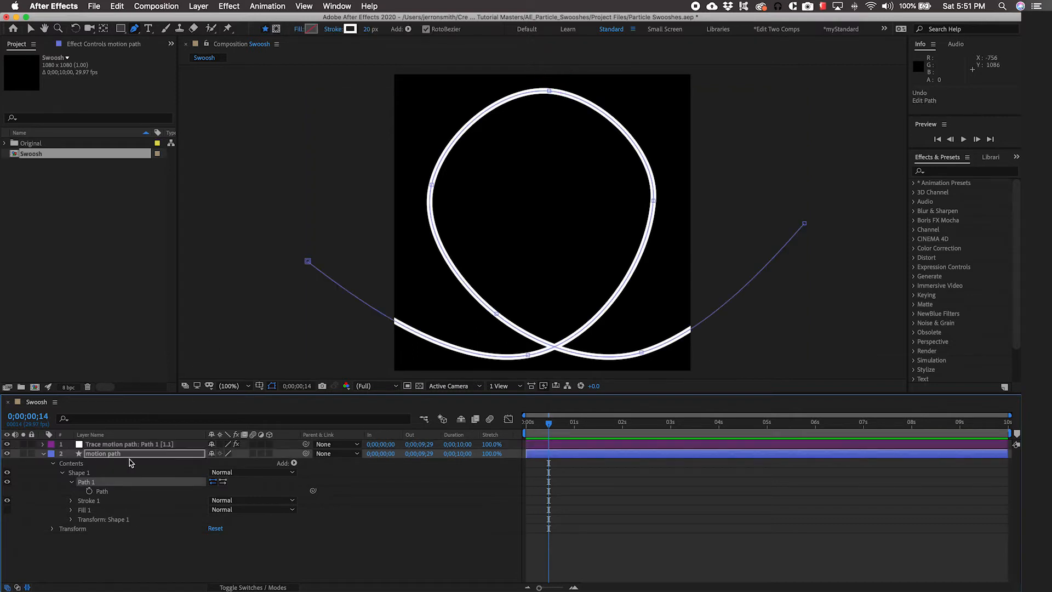
pyautogui.click(43, 454)
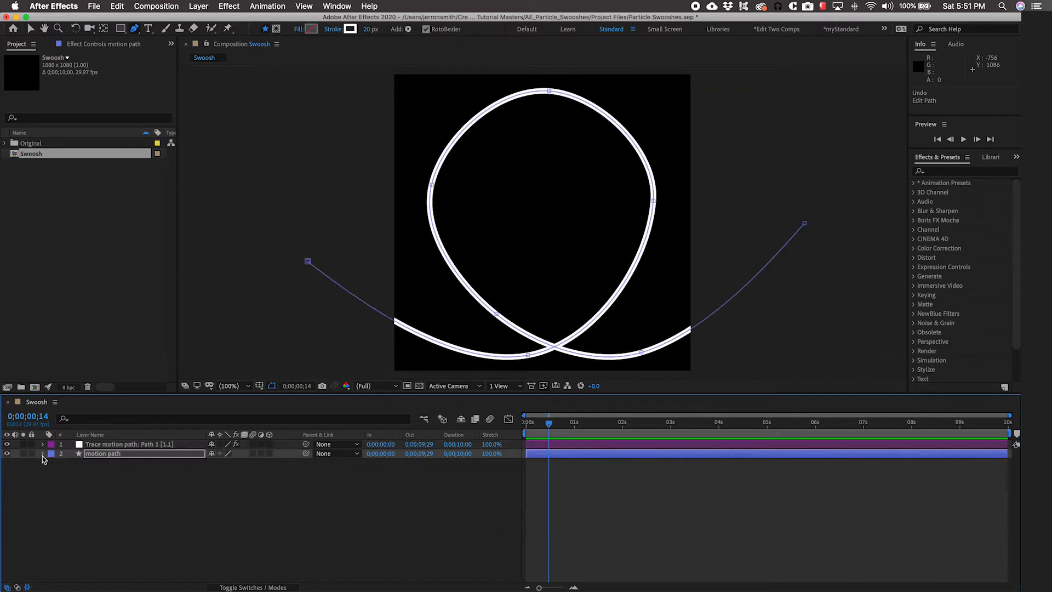
pyautogui.click(7, 453)
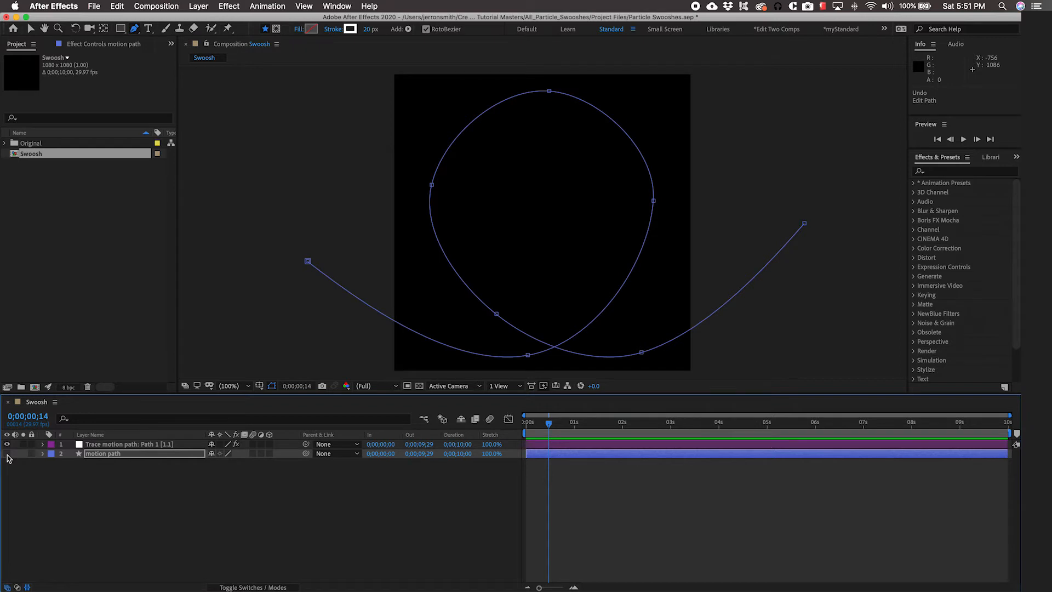
# Centre the Trace motion path null on its anchor by setting its Anchor Point to 50, 50.
pyautogui.click(116, 446)
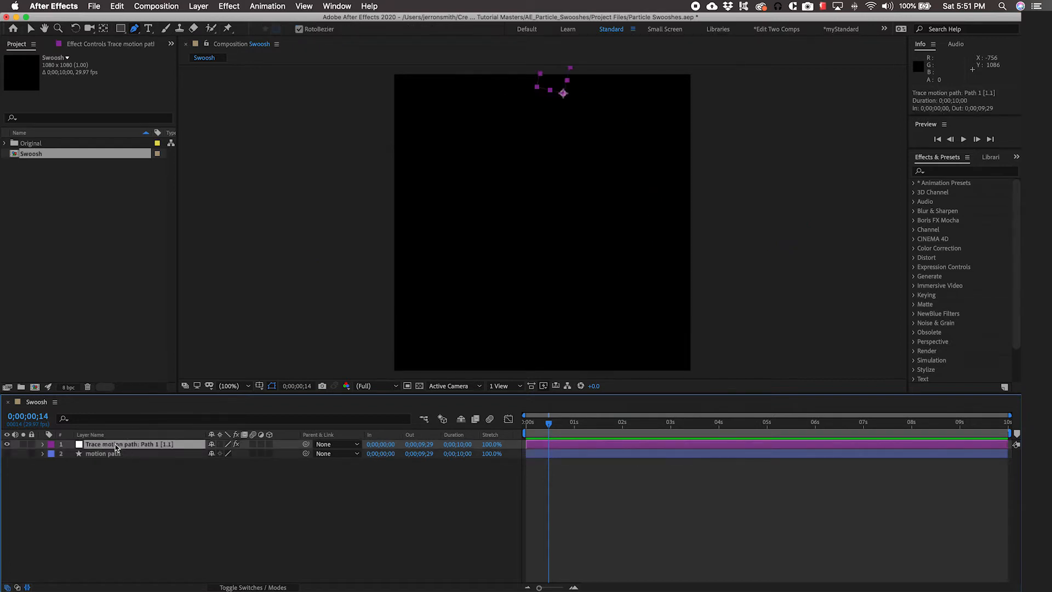
pyautogui.press('a')
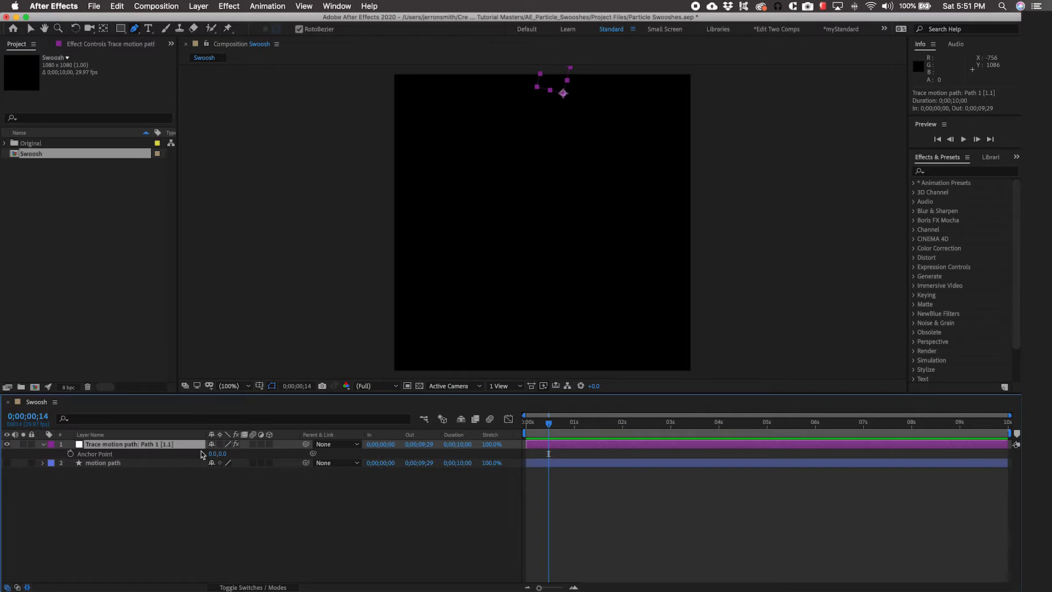
pyautogui.click(212, 453)
pyautogui.write('50')
pyautogui.press('Tab')
pyautogui.write('50')
pyautogui.press('Return')
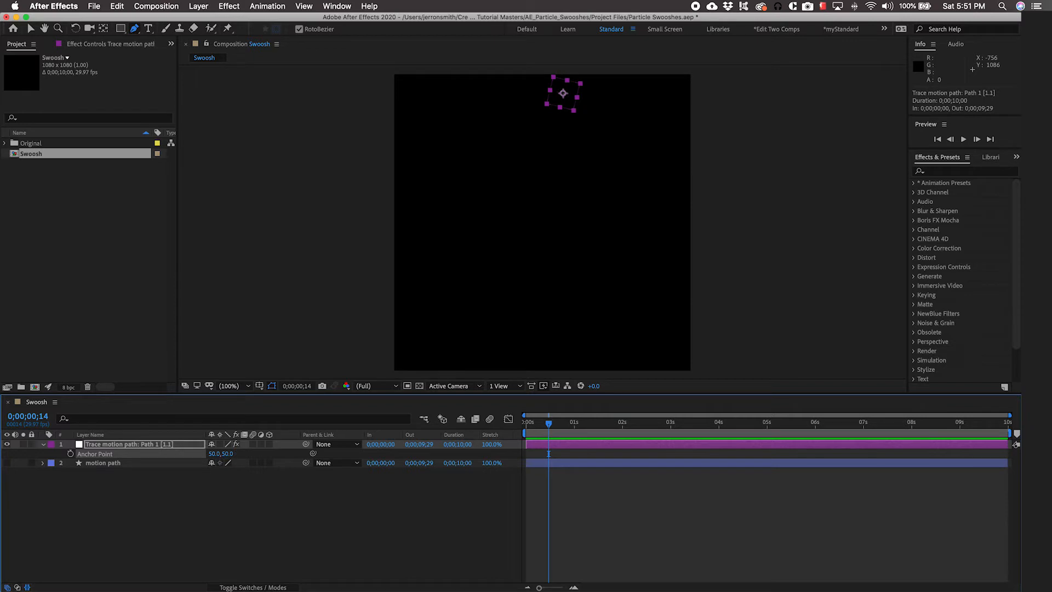
# Change the null layer's label colour to Yellow and collapse its properties.
pyautogui.click(52, 444)
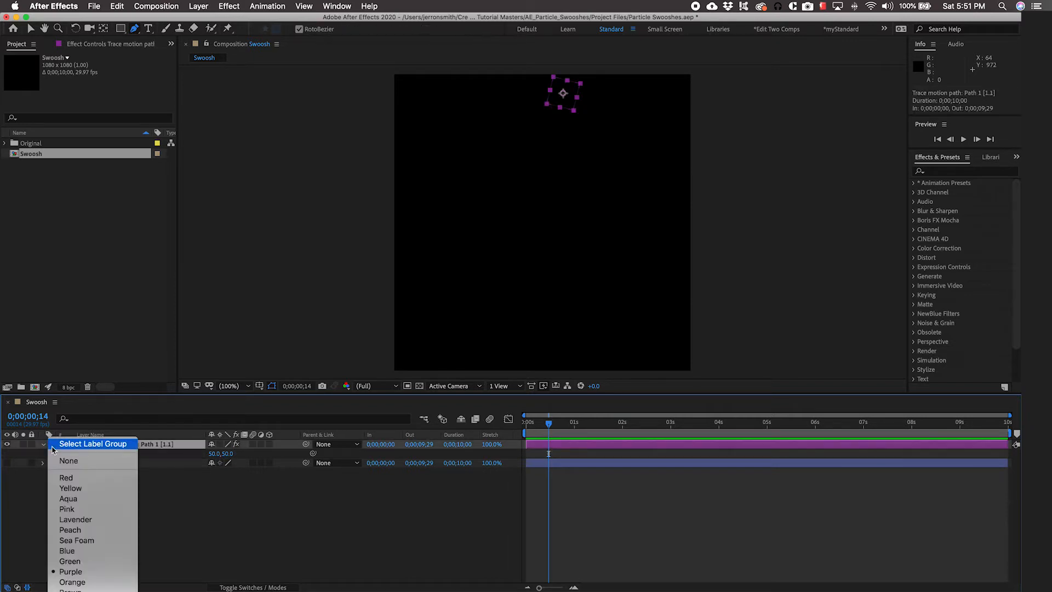
pyautogui.click(112, 487)
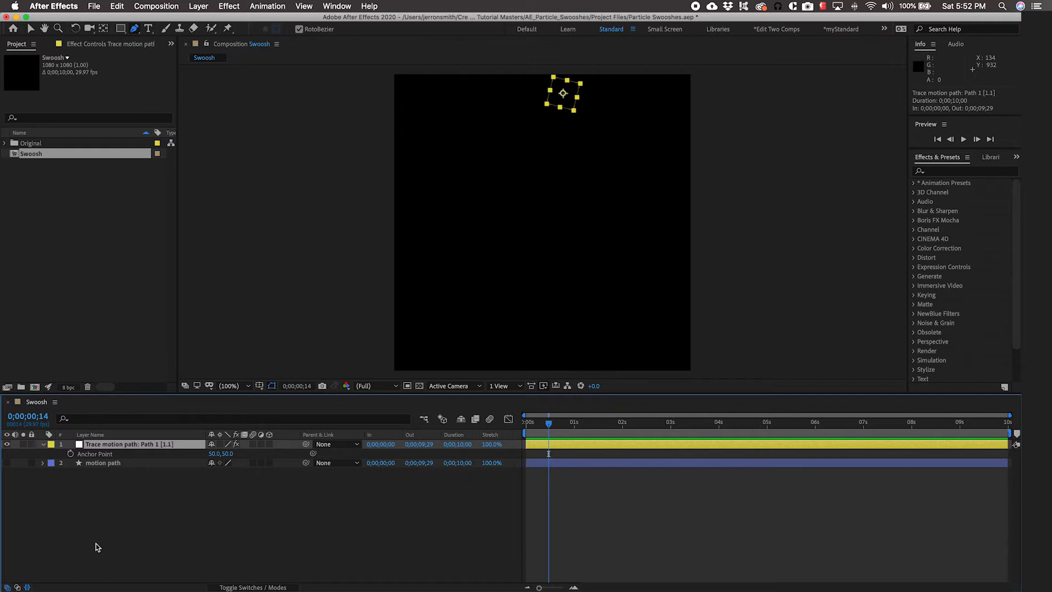
pyautogui.click(43, 444)
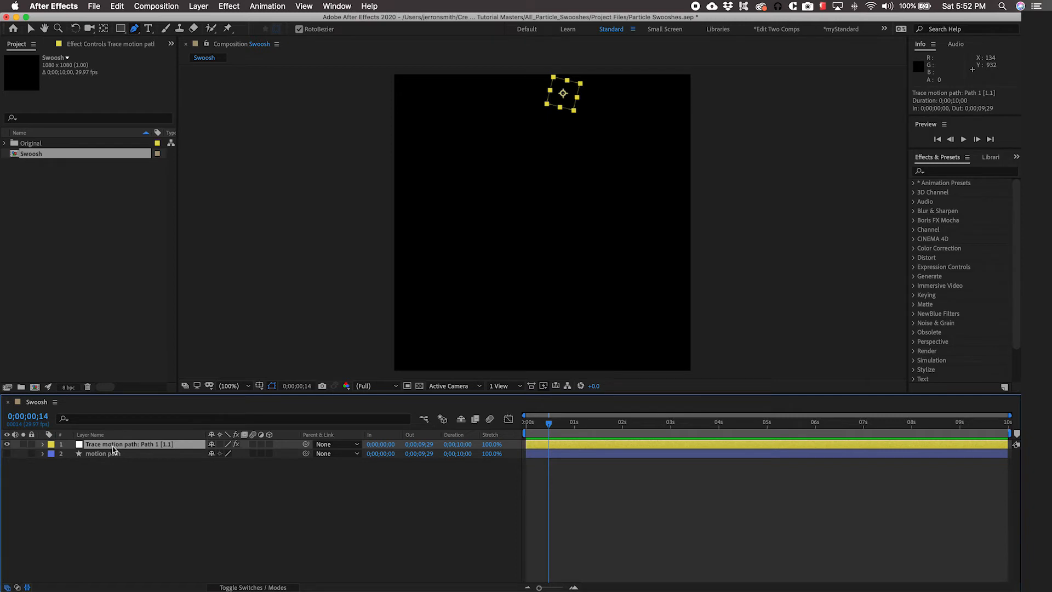
# Turn off Loop in the null's Trace Path effect and check its motion up to about frame 26.
pyautogui.click(43, 445)
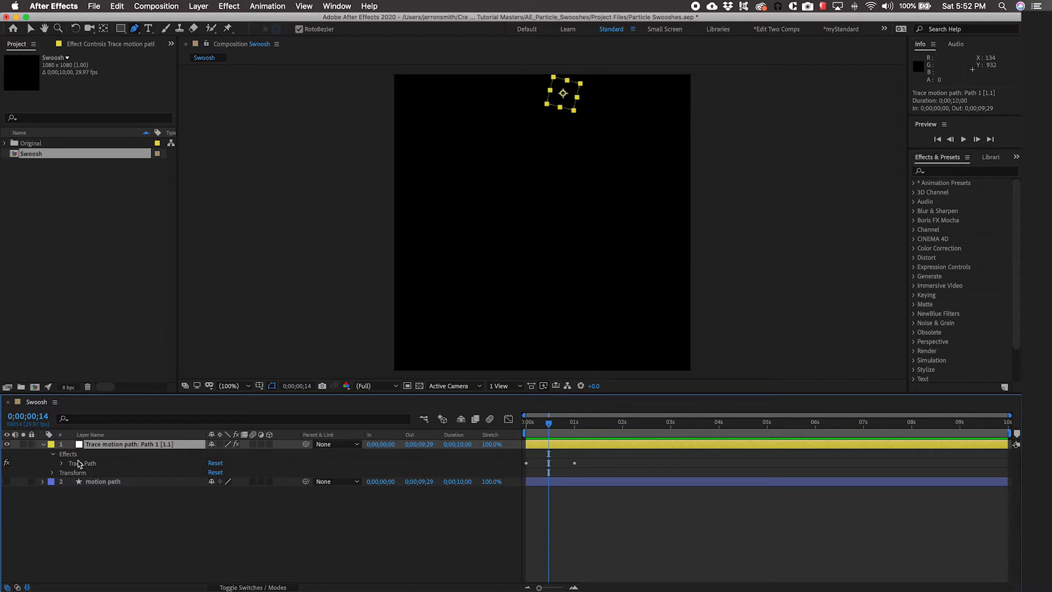
pyautogui.click(62, 463)
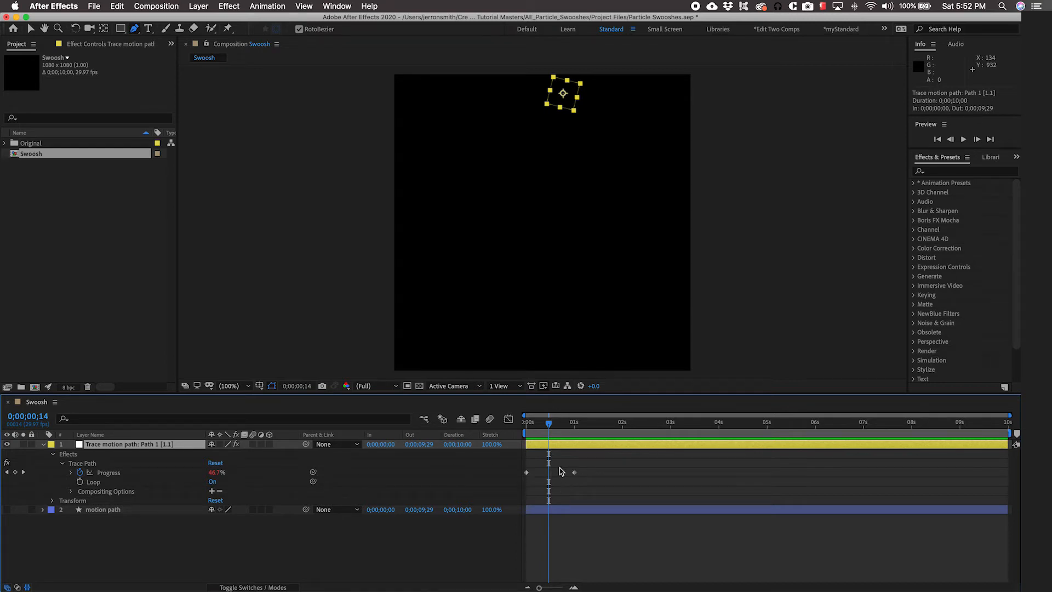
pyautogui.moveTo(577, 477)
pyautogui.click(213, 482)
pyautogui.moveTo(548, 424); pyautogui.dragTo(568, 430)
pyautogui.click(43, 445)
pyautogui.click(102, 445)
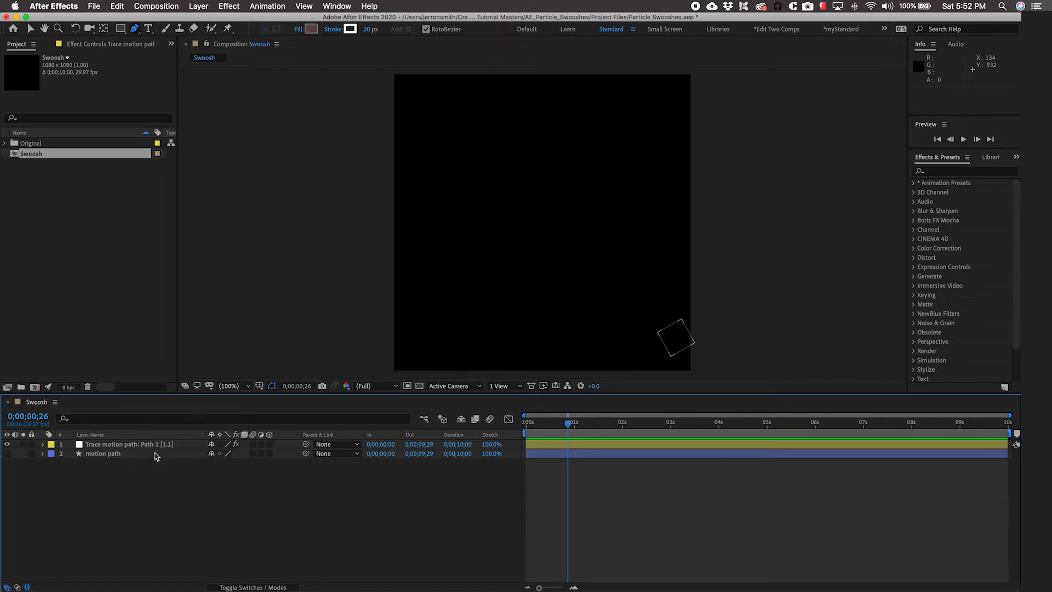
# Create a bright green solid layer at the composition's size of 1080 × 1080 px.
pyautogui.click(198, 6)
pyautogui.moveTo(204, 20)
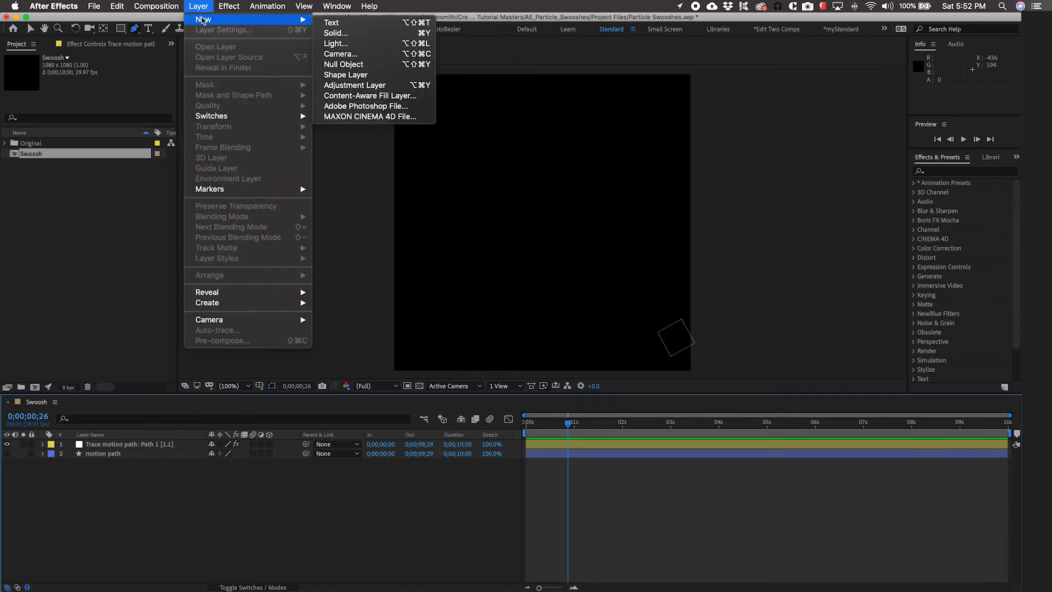
pyautogui.click(368, 33)
pyautogui.click(560, 310)
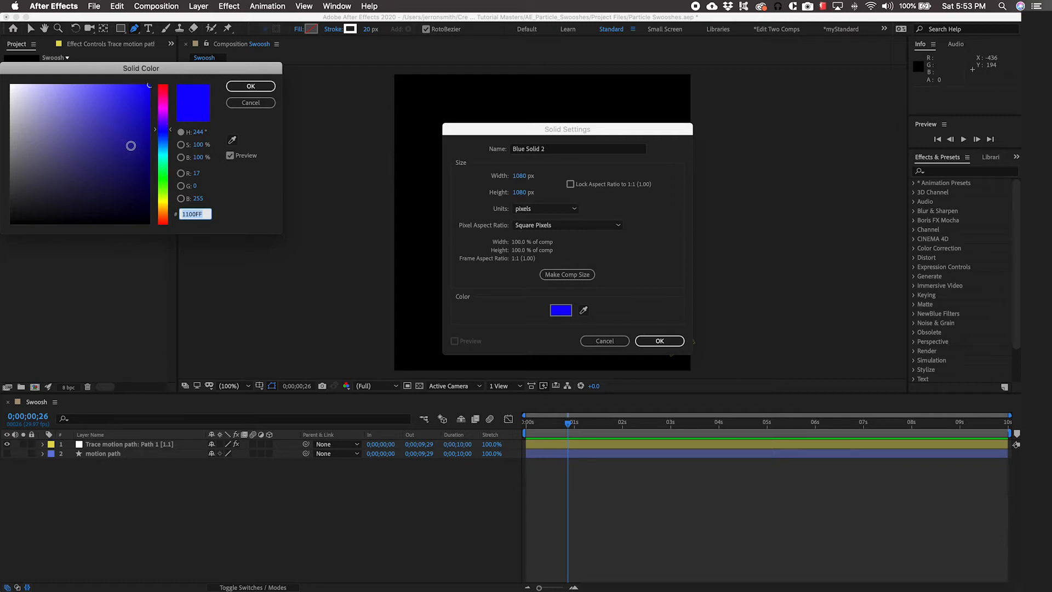
pyautogui.click(162, 182)
pyautogui.moveTo(130, 120); pyautogui.dragTo(148, 85)
pyautogui.press('Return')
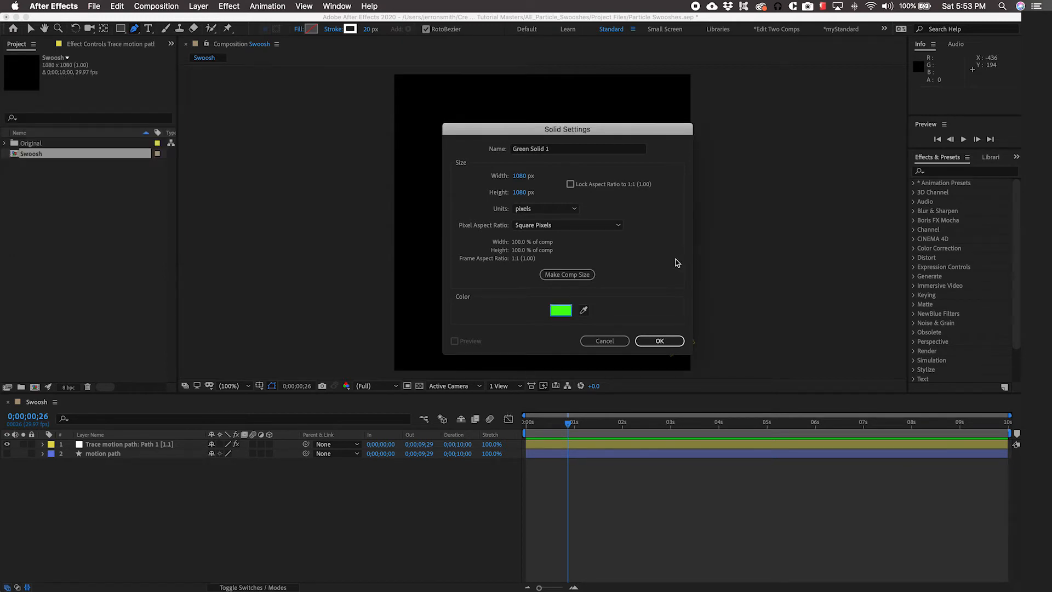
pyautogui.click(573, 275)
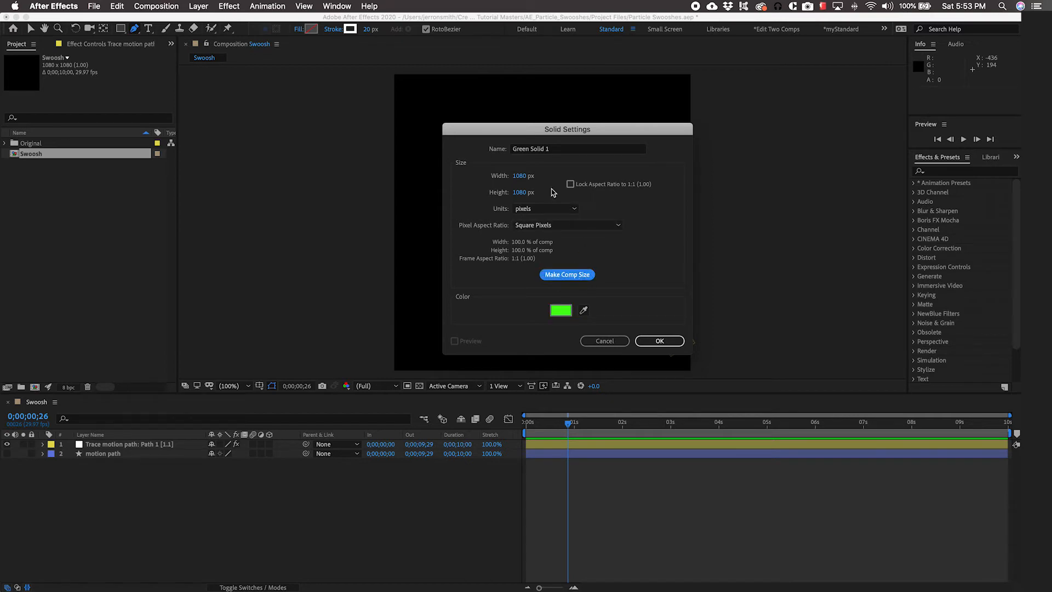
pyautogui.click(663, 339)
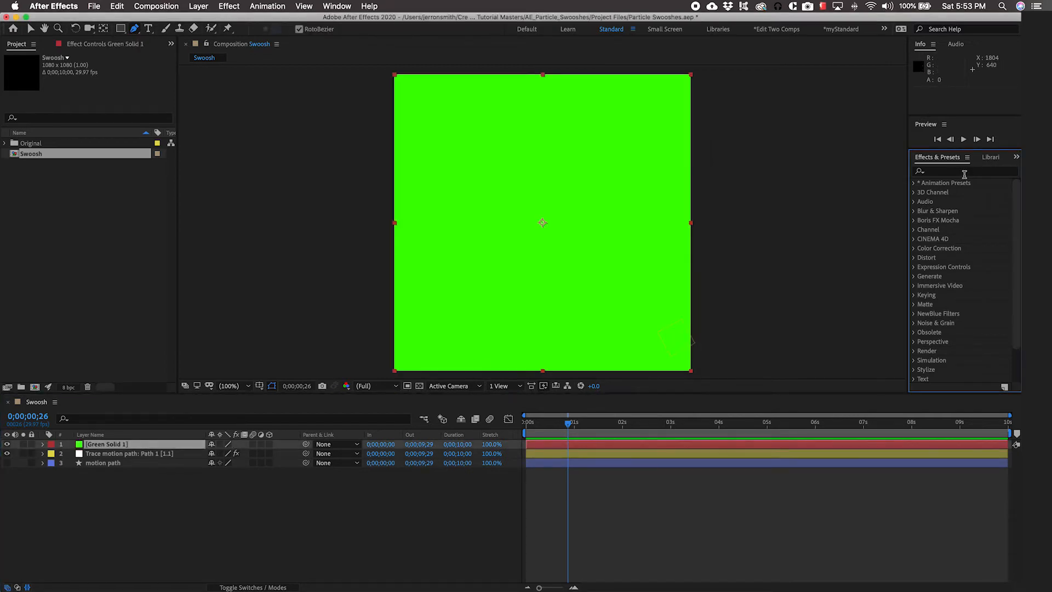
# Find the particle effects and apply CC Particle Systems II to the green solid.
pyautogui.click(959, 174)
pyautogui.write('particle')
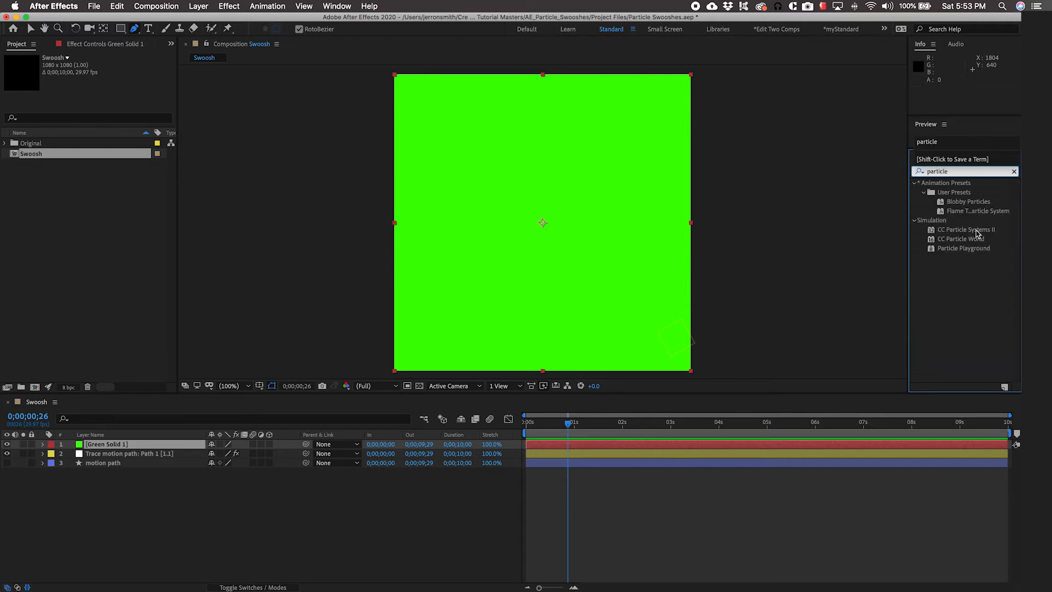
pyautogui.press('Return')
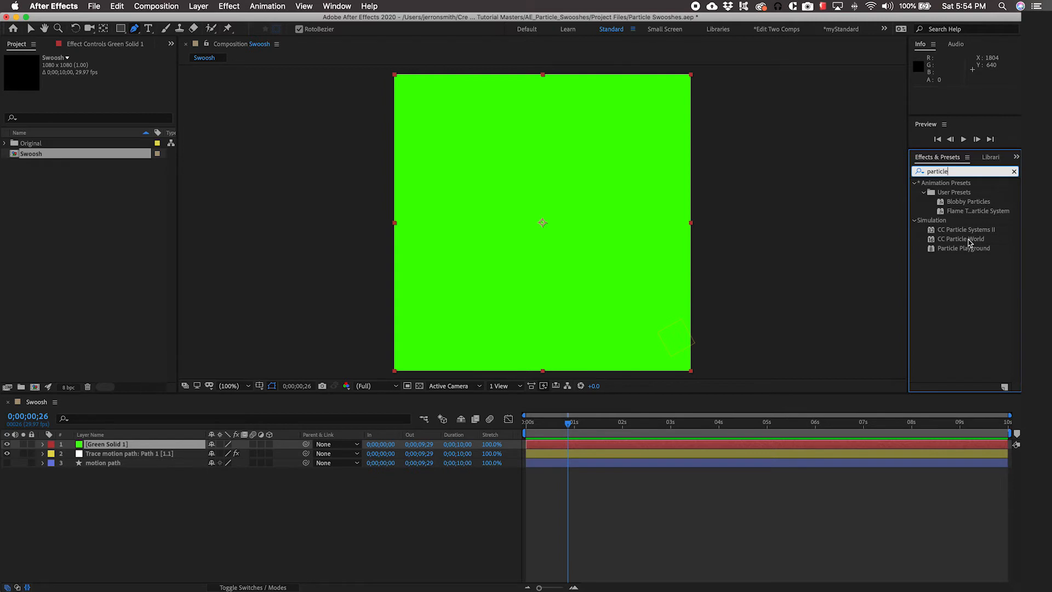
pyautogui.click(967, 231)
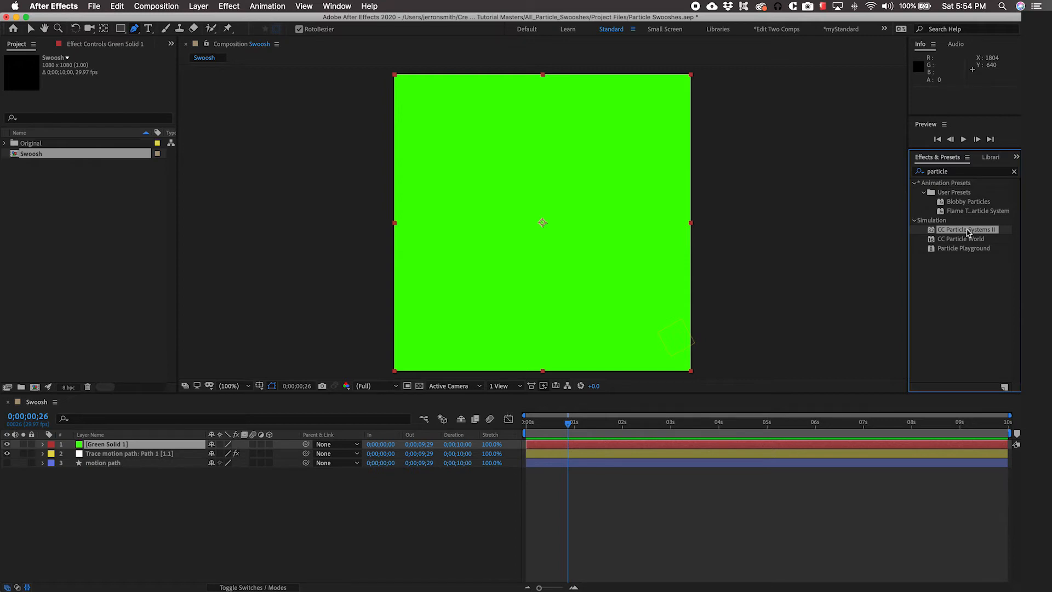
pyautogui.doubleClick(972, 232)
# Link the green solid's Producer Position to the Trace motion path null's Position with an expression and scrub to check the trail.
pyautogui.click(120, 456)
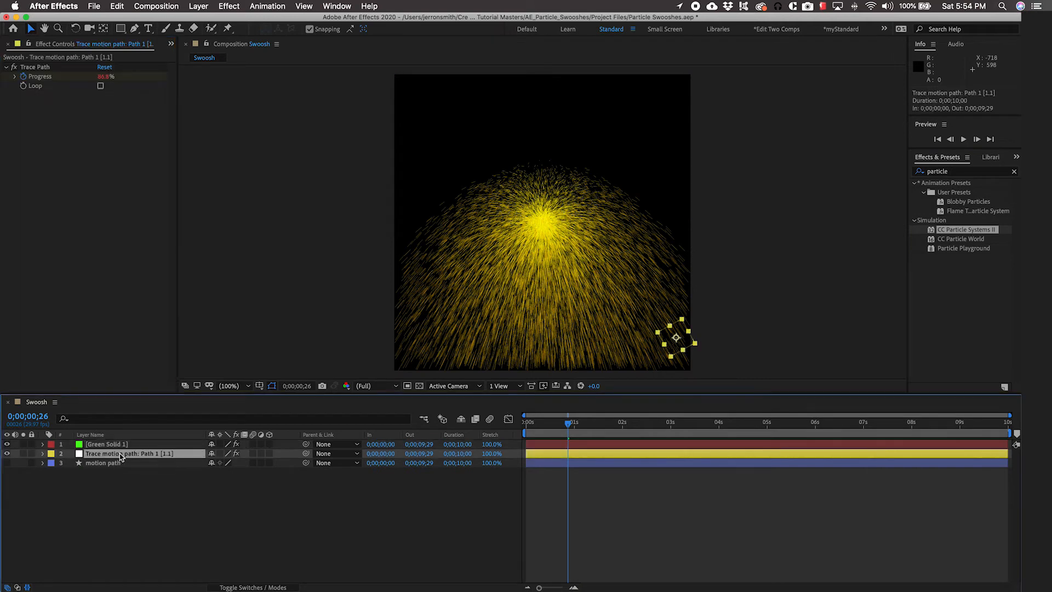
pyautogui.press('p')
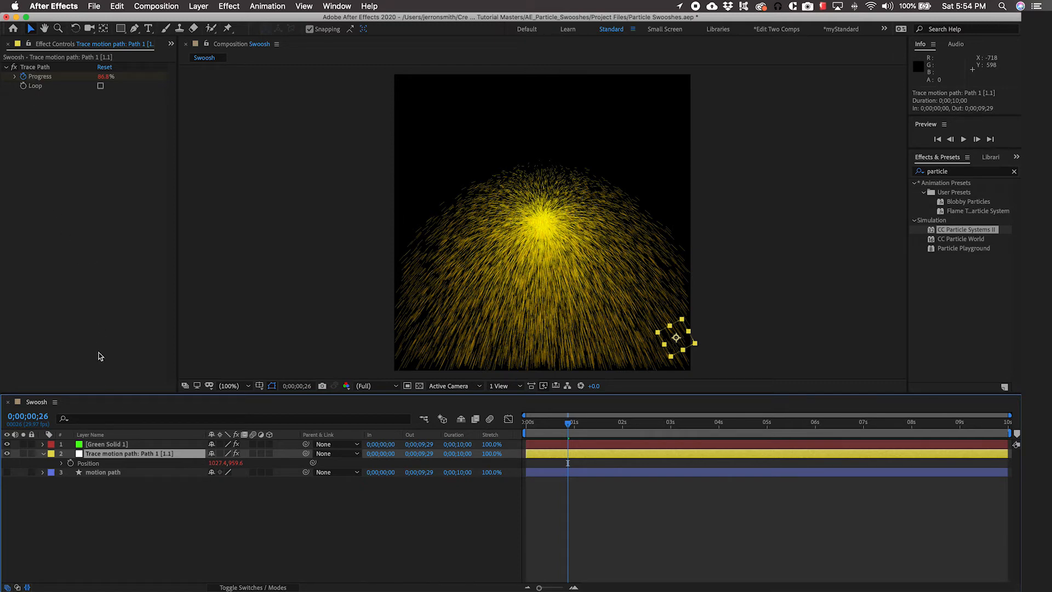
pyautogui.click(104, 445)
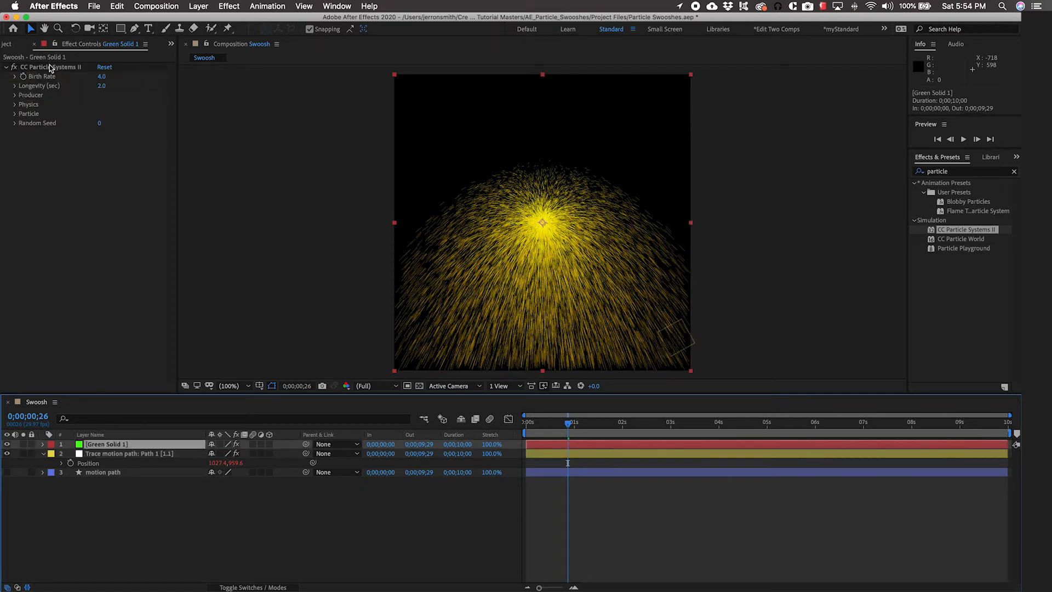
pyautogui.click(15, 96)
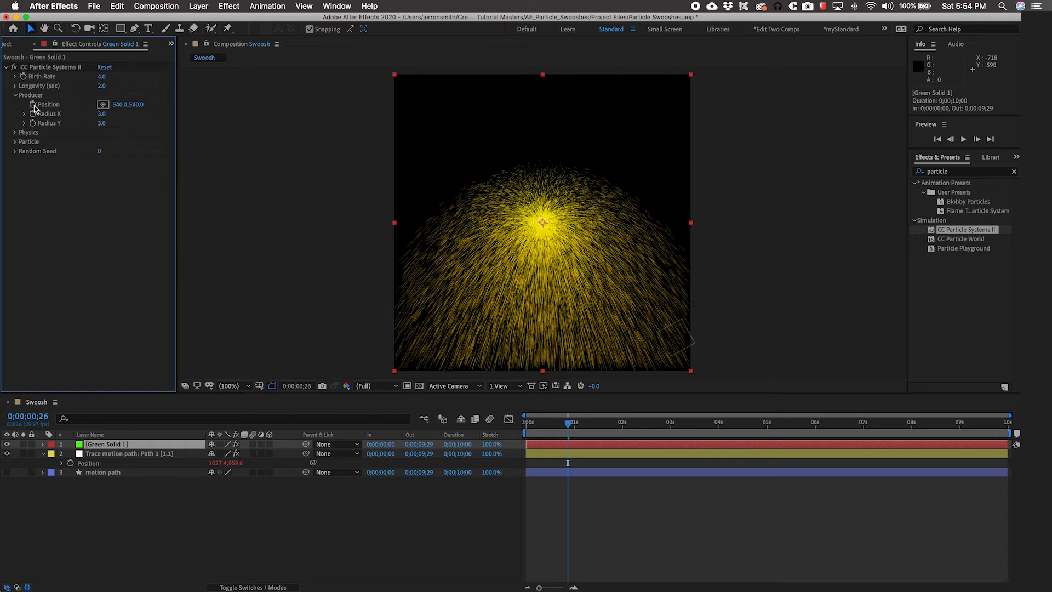
pyautogui.keyDown('alt'); pyautogui.click(33, 105); pyautogui.keyUp('alt')
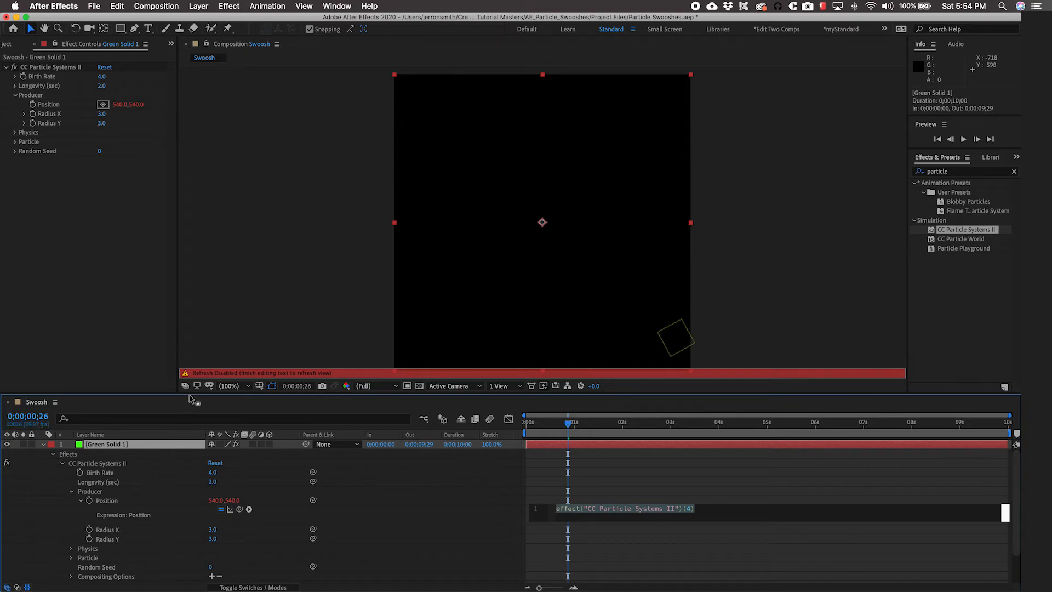
pyautogui.moveTo(192, 397); pyautogui.dragTo(200, 337)
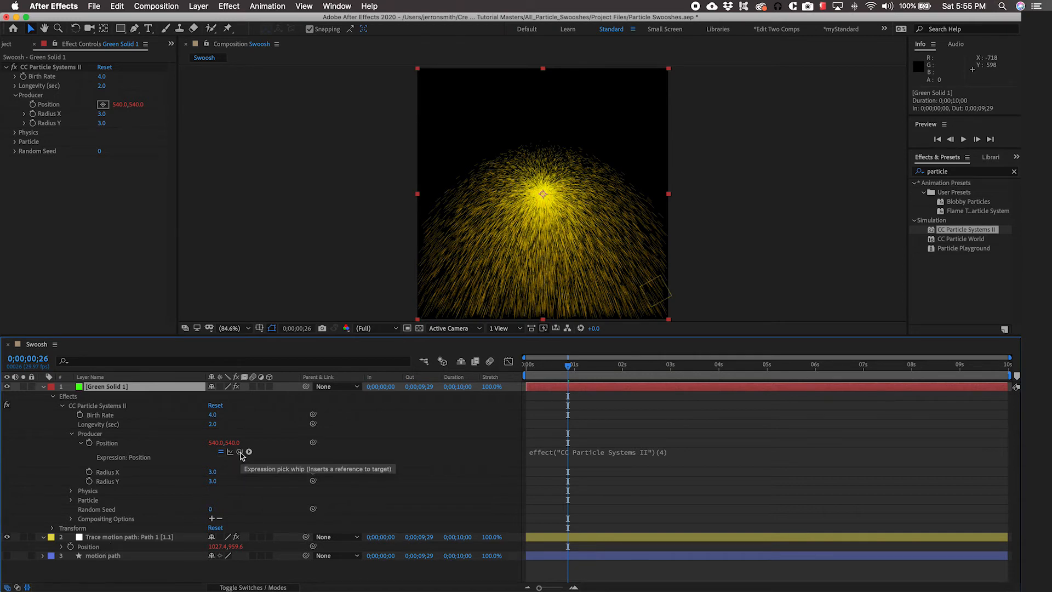
pyautogui.moveTo(240, 453); pyautogui.dragTo(102, 548)
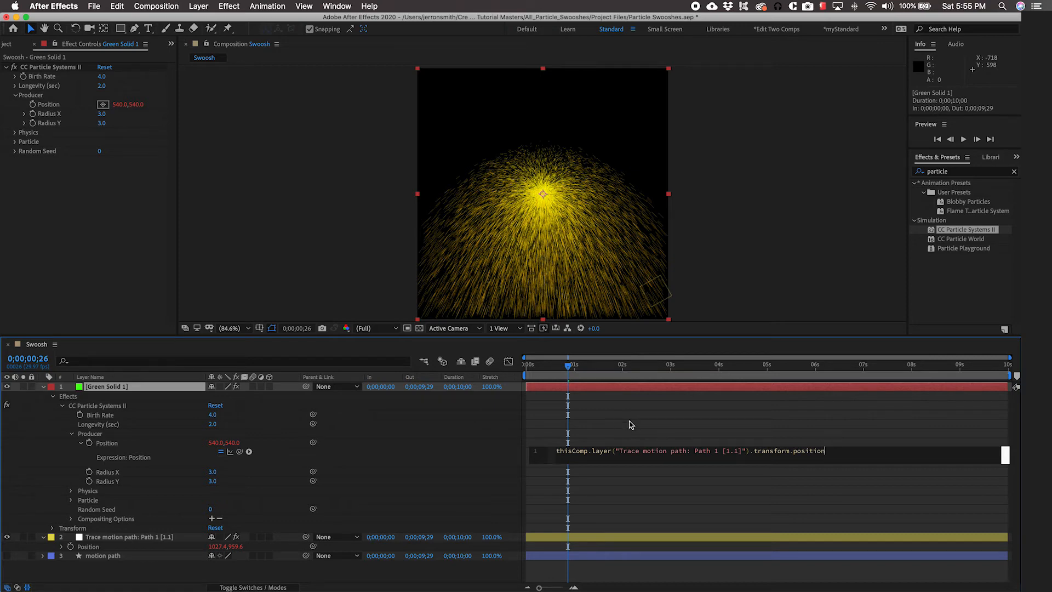
pyautogui.click(650, 426)
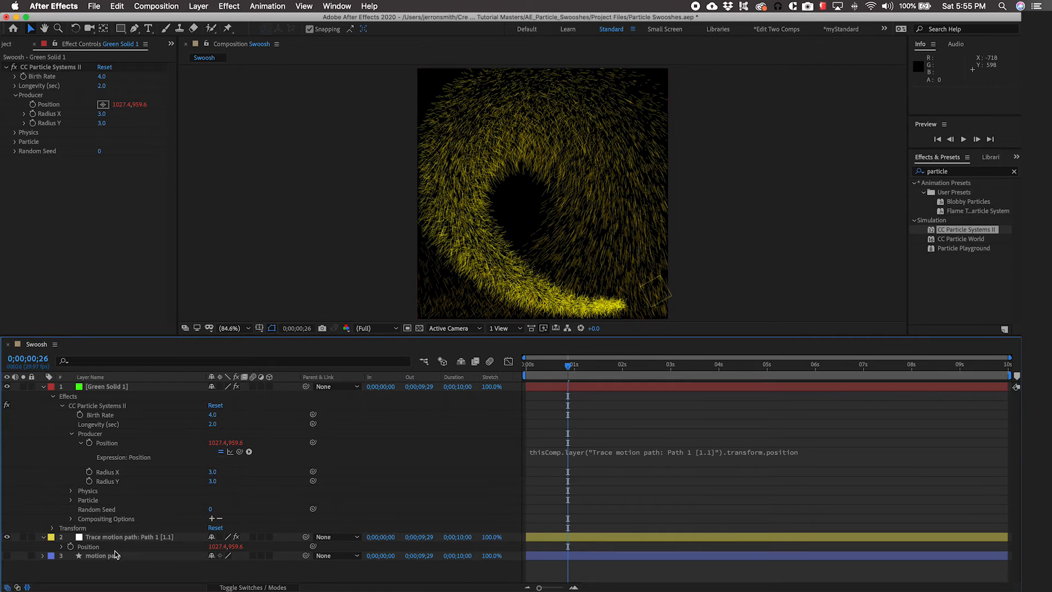
pyautogui.moveTo(569, 366); pyautogui.dragTo(549, 378)
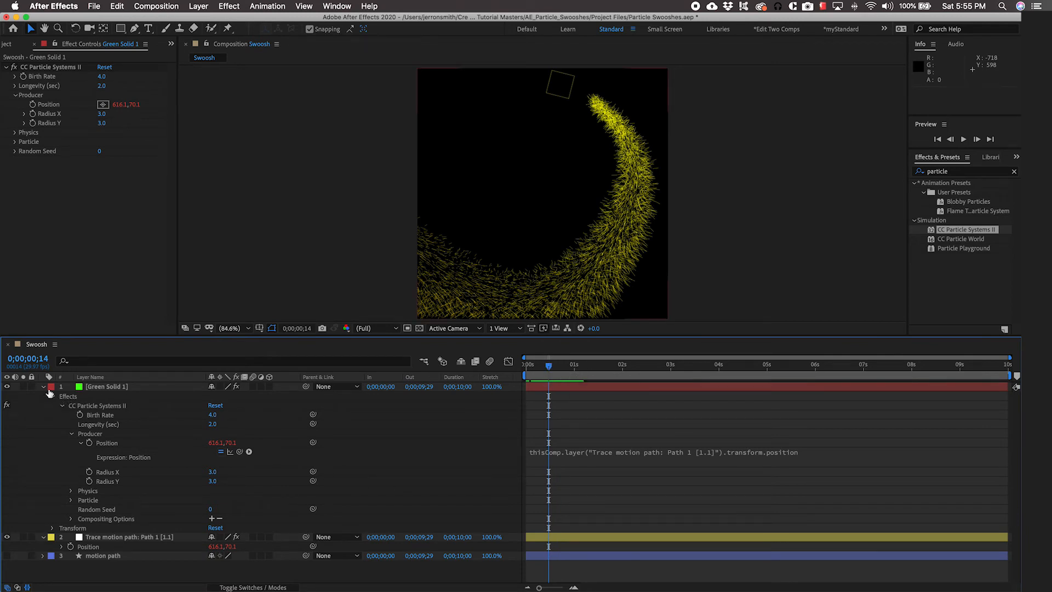
# Collapse the green solid's properties and rename the layer as Swoosh.
pyautogui.click(44, 387)
pyautogui.click(128, 388)
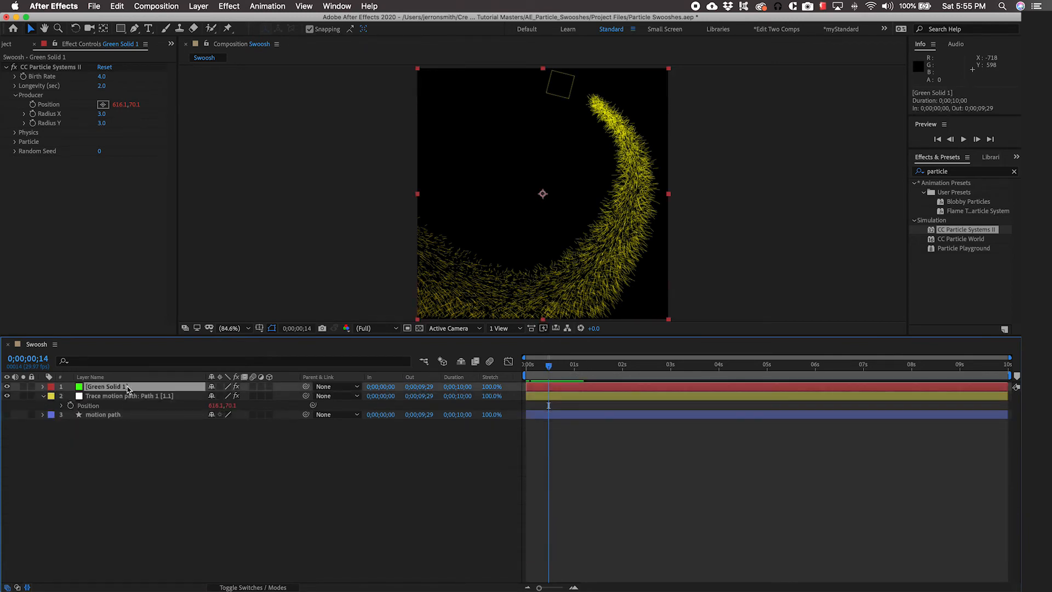
pyautogui.press('Return')
pyautogui.write('Swoosh')
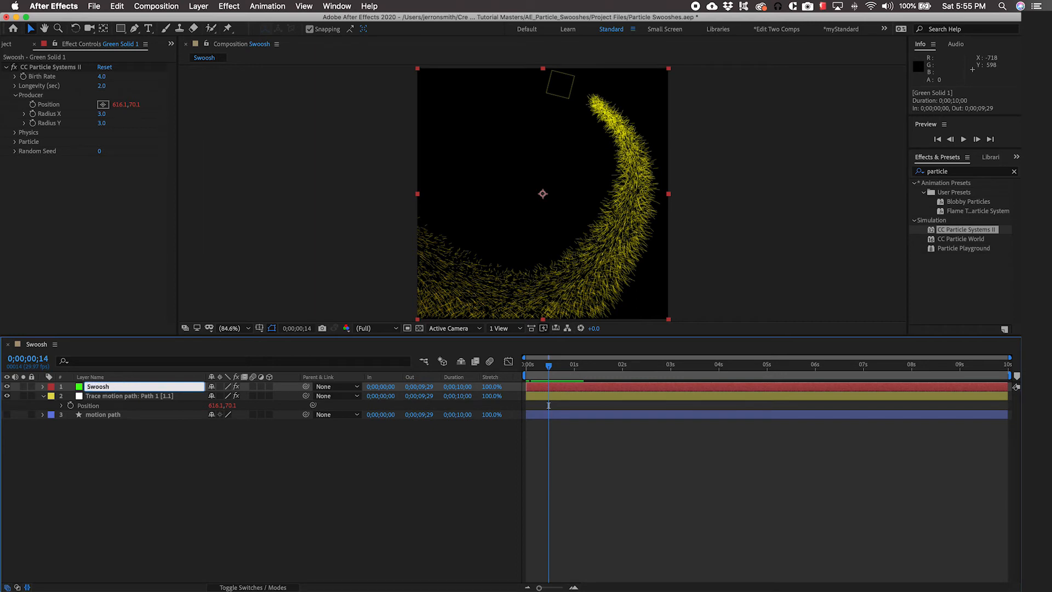
pyautogui.press('Return')
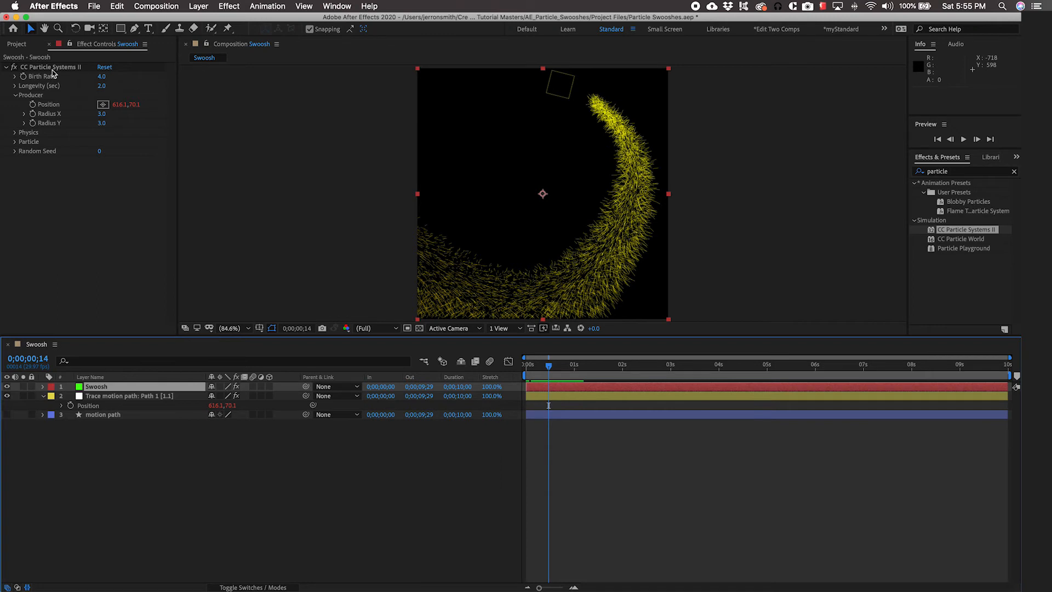
# Set the Longevity of the Swoosh layer's particle effect to 1 second.
pyautogui.click(102, 86)
pyautogui.write('1')
pyautogui.press('Return')
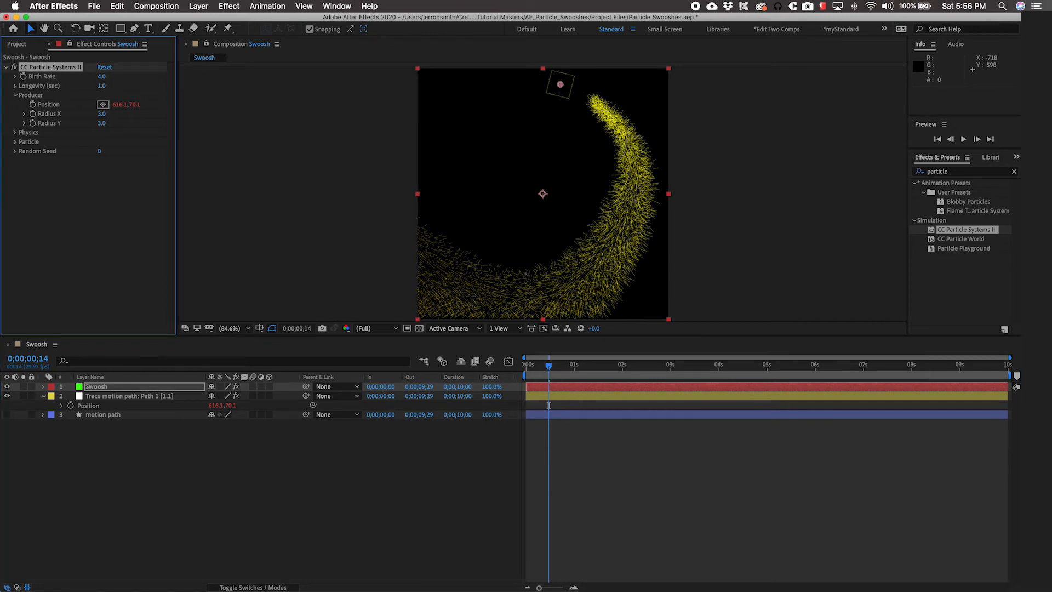
# Set the particle effect's Birth Rate to 7 and its Longevity to 0.5 seconds.
pyautogui.click(103, 78)
pyautogui.write('7')
pyautogui.press('Return')
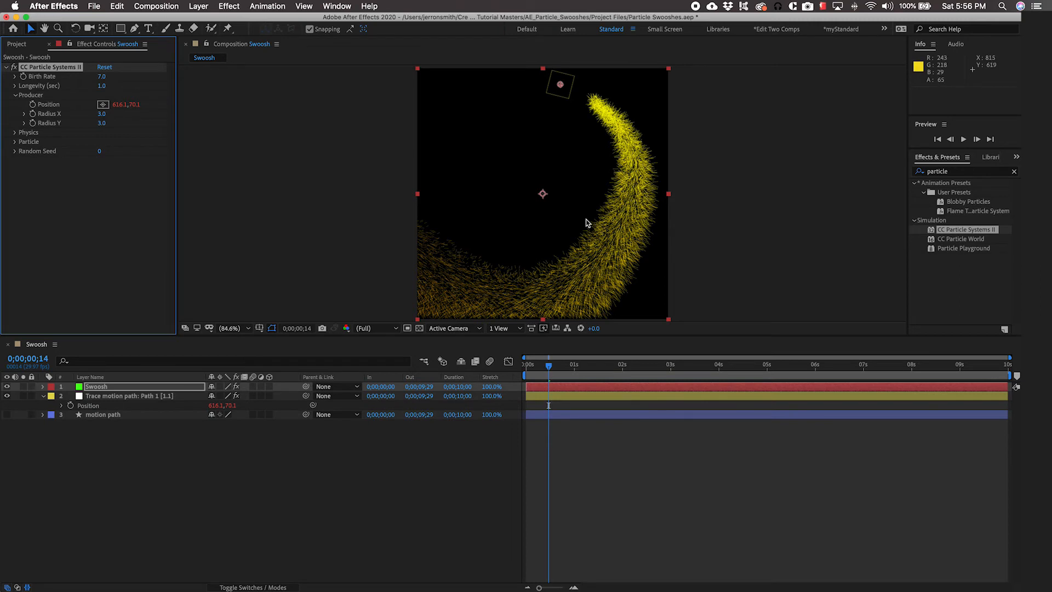
pyautogui.click(102, 86)
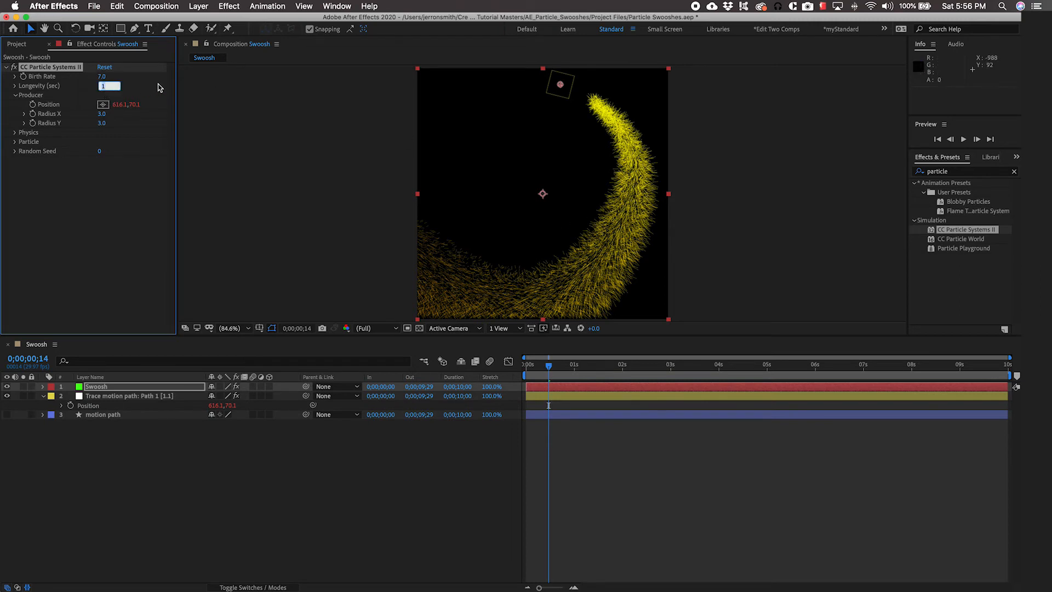
pyautogui.write('0.5')
pyautogui.press('Return')
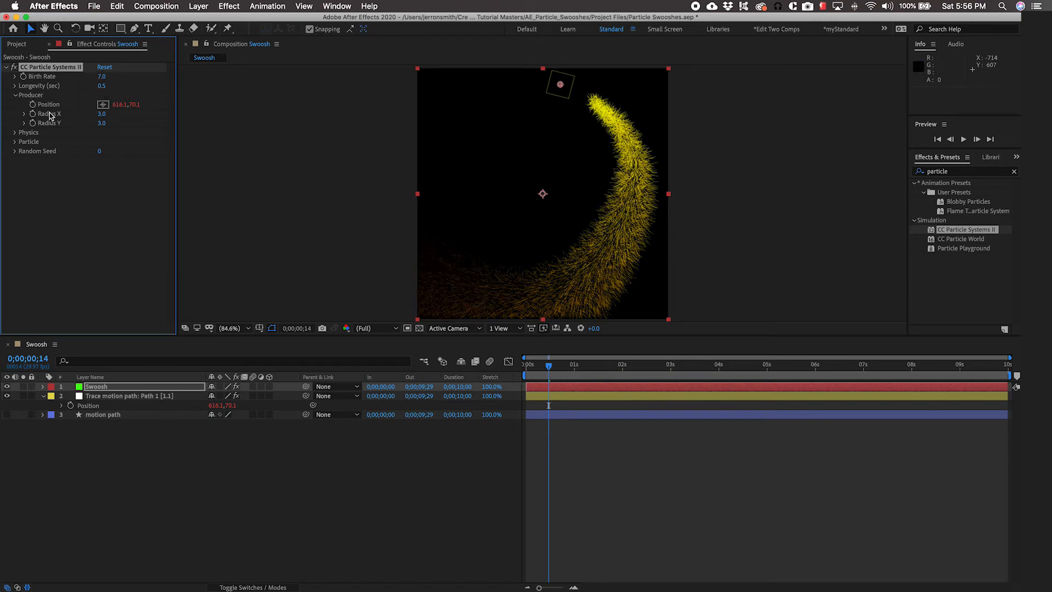
# Set the particle Producer's Radius X and Radius Y both to 1.
pyautogui.click(102, 115)
pyautogui.write('1')
pyautogui.press('Tab')
pyautogui.write('1')
# Set the particle Velocity to 0.1 in the Physics settings.
pyautogui.click(16, 132)
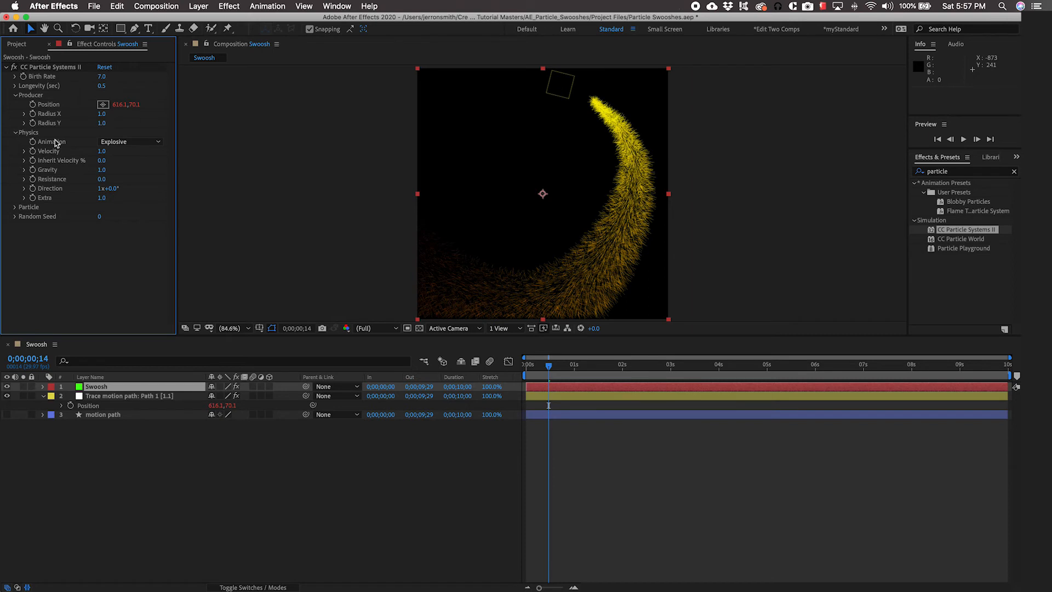
pyautogui.click(101, 153)
pyautogui.press('BackSpace')
pyautogui.write('.1')
pyautogui.press('Return')
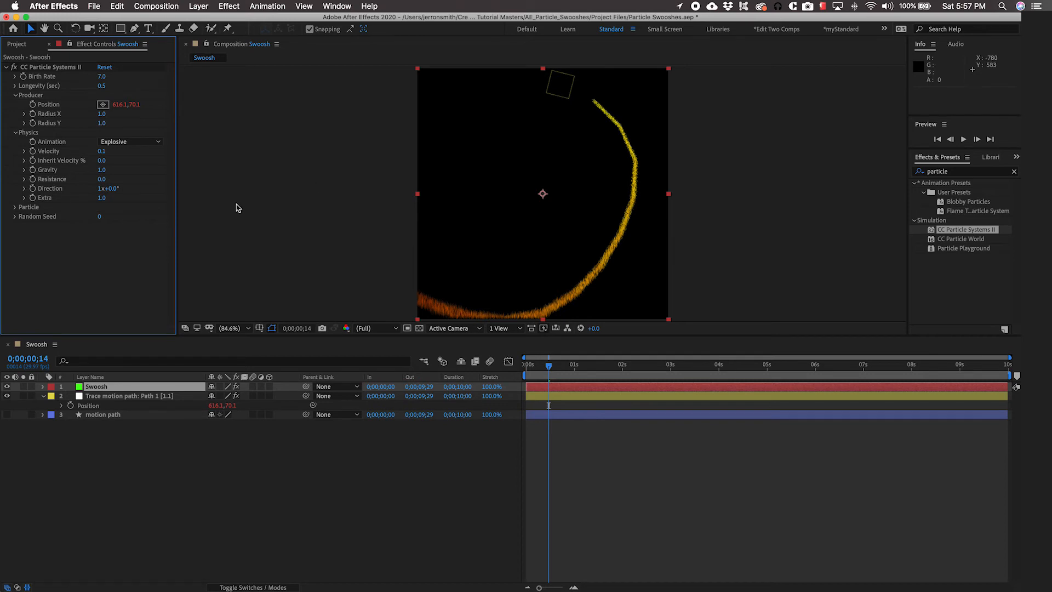
# Set the particle Gravity to 0 and raise Resistance to about 78.5.
pyautogui.click(101, 171)
pyautogui.write('0')
pyautogui.press('Return')
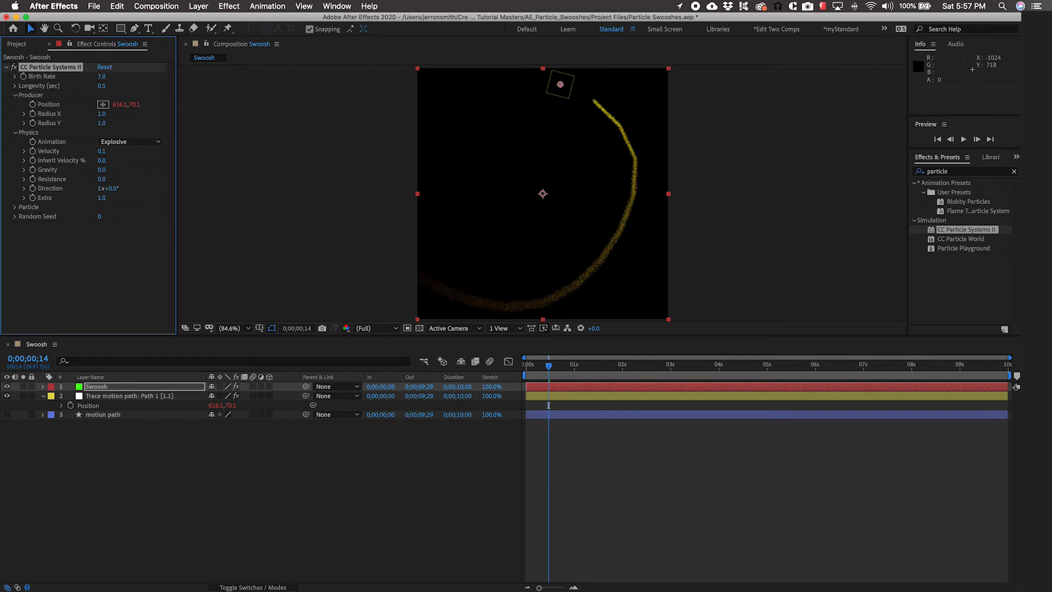
pyautogui.moveTo(100, 180); pyautogui.dragTo(295, 173)
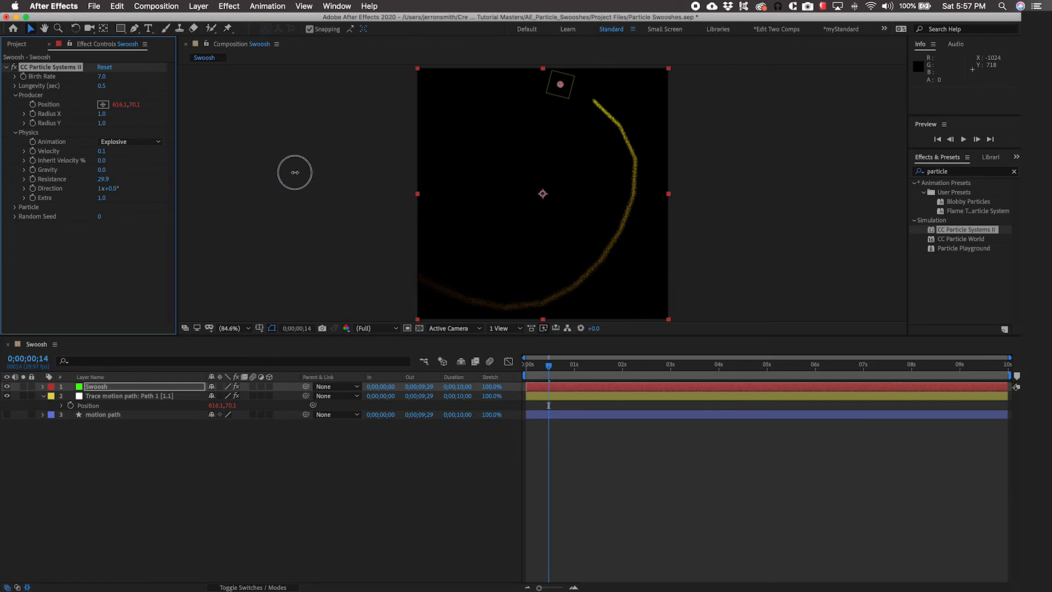
pyautogui.moveTo(102, 179); pyautogui.dragTo(329, 189)
# Change the Particle Type from Line to Lens Convex.
pyautogui.click(14, 208)
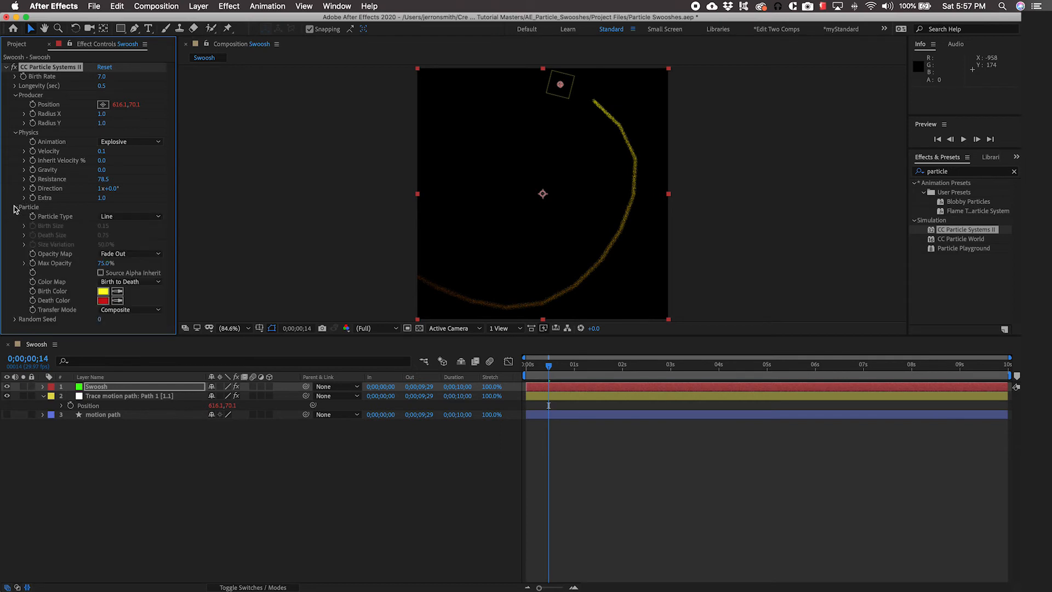
pyautogui.click(115, 217)
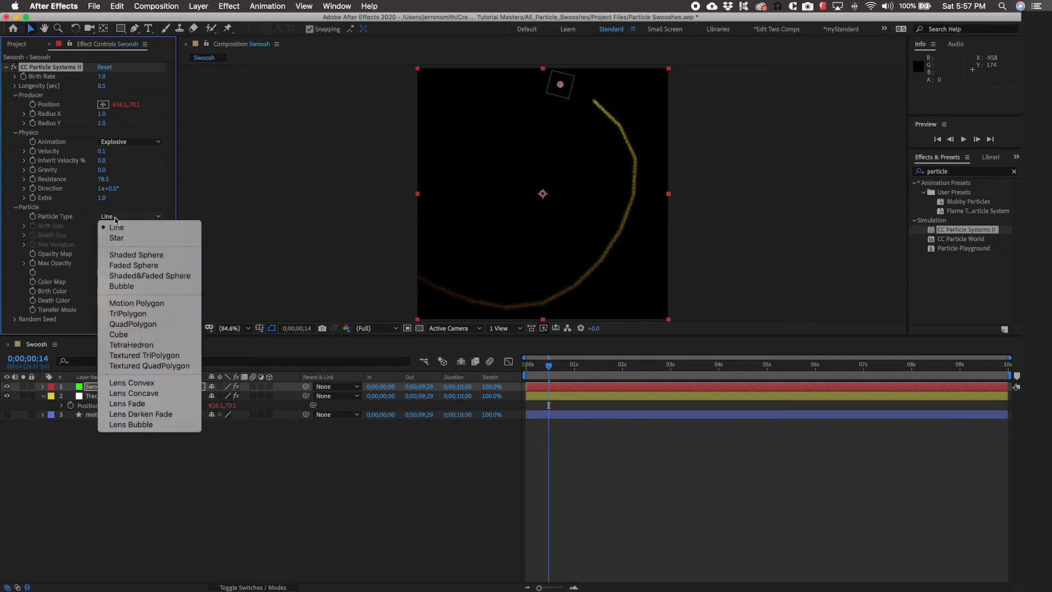
pyautogui.click(140, 383)
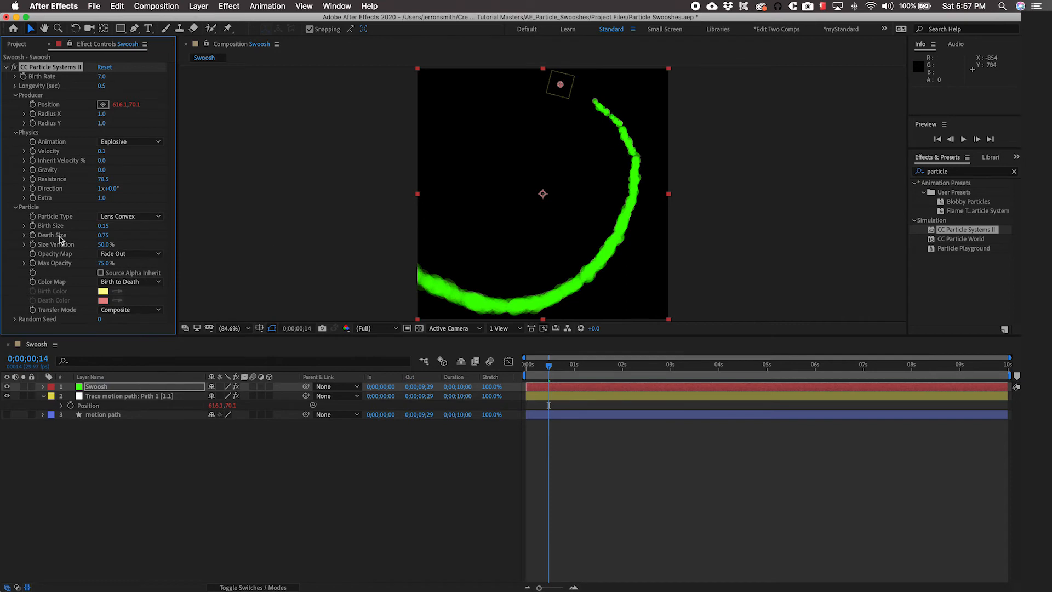
# Set the particles' Birth Size to 1 and Death Size to 0 so the trail tapers.
pyautogui.moveTo(103, 225); pyautogui.dragTo(199, 222)
pyautogui.click(102, 227)
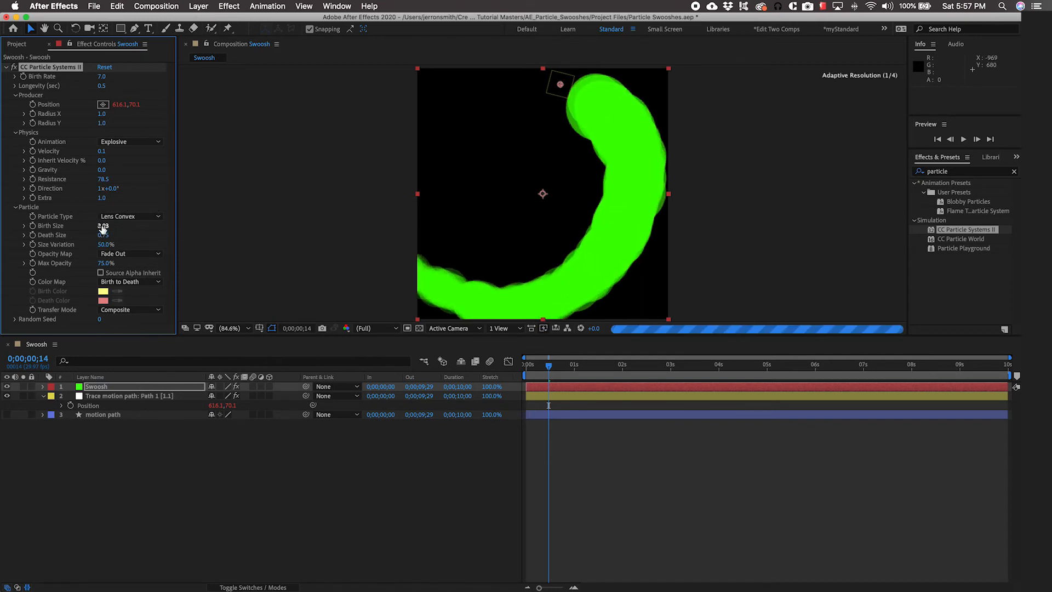
pyautogui.write('1')
pyautogui.press('Return')
pyautogui.click(103, 235)
pyautogui.moveTo(103, 234); pyautogui.dragTo(4, 233)
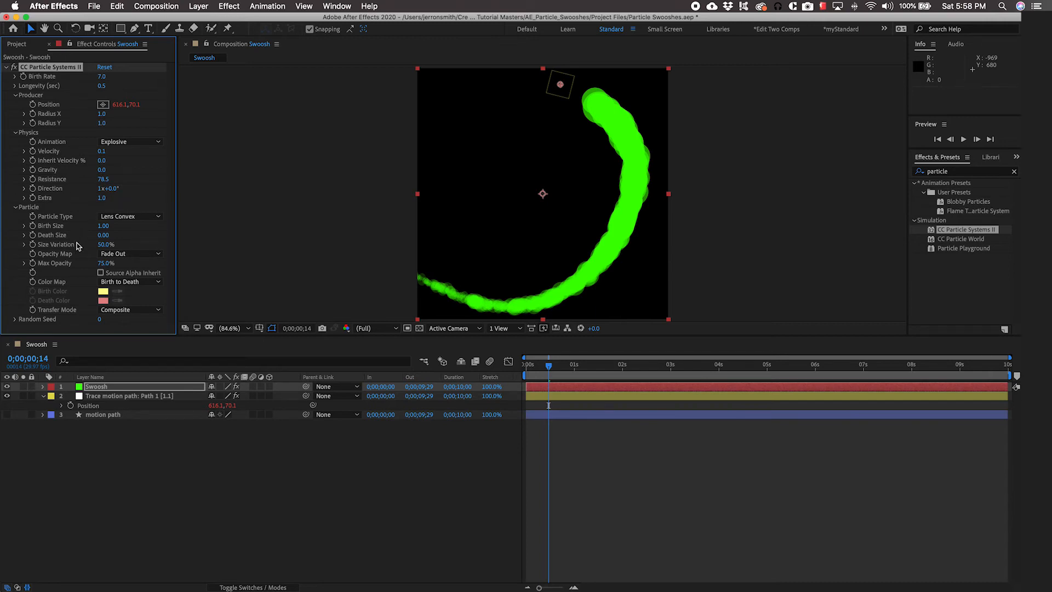
# Reduce the particles' Size Variation to 0% and set Birth Size to 1.5.
pyautogui.moveTo(105, 244); pyautogui.dragTo(22, 245)
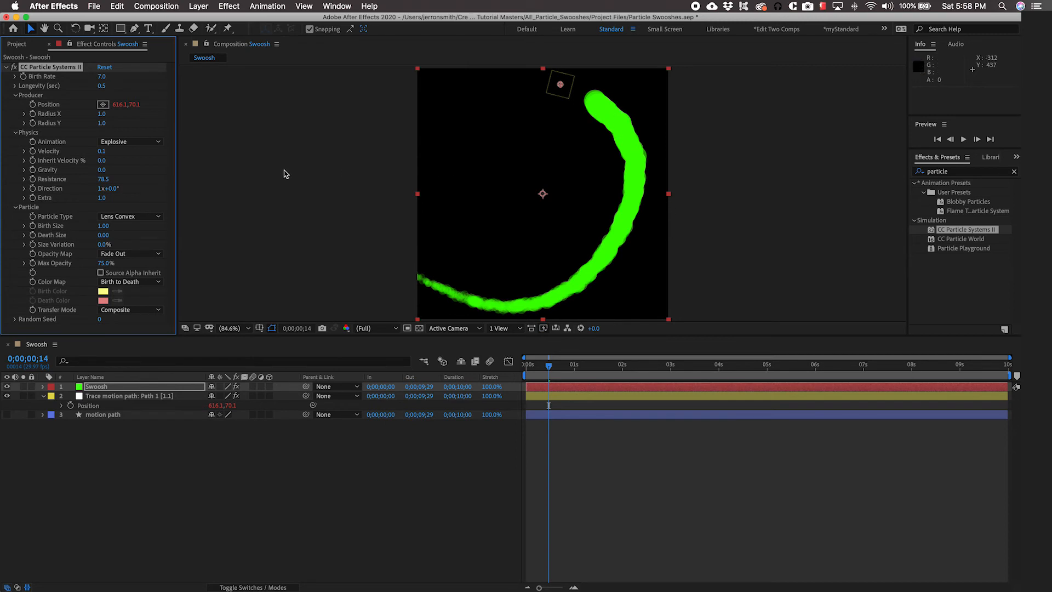
pyautogui.click(103, 226)
pyautogui.moveTo(103, 225); pyautogui.dragTo(131, 225)
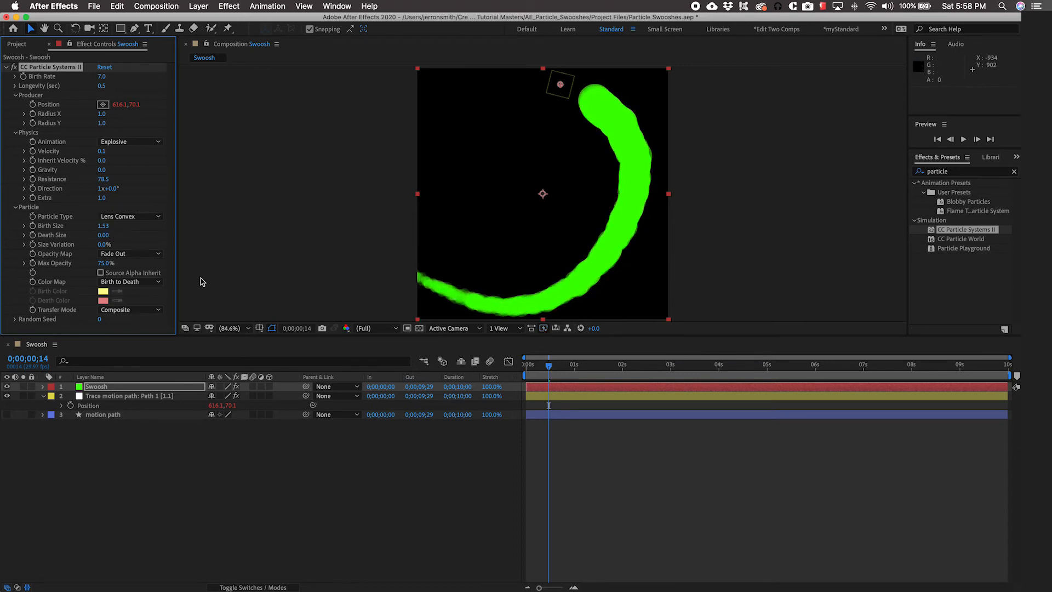
pyautogui.click(104, 226)
pyautogui.write('1.5')
pyautogui.press('Return')
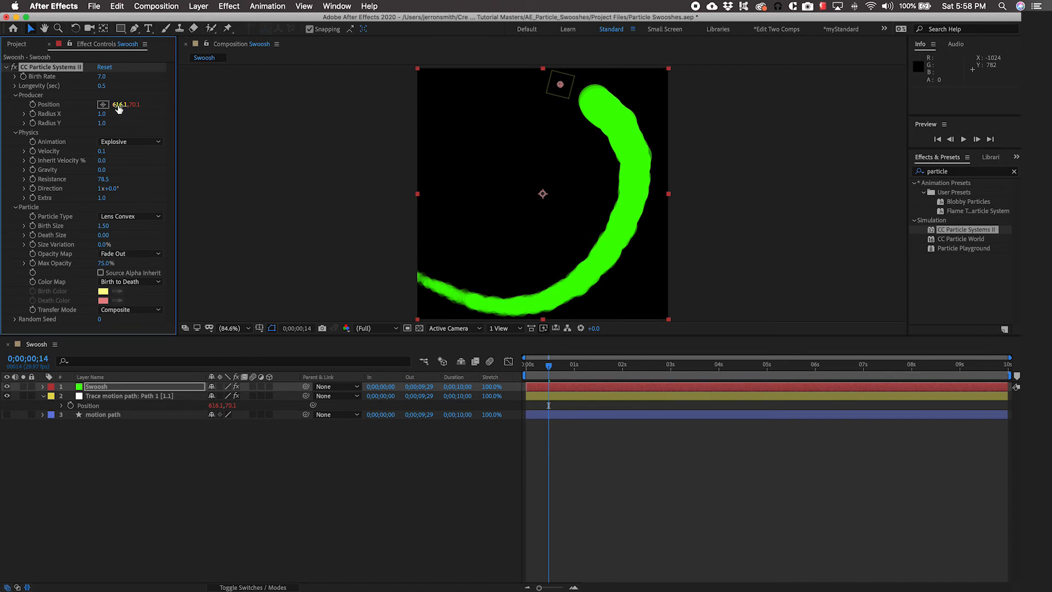
# Shorten the particle trail by setting Longevity to 0.2 seconds.
pyautogui.click(102, 86)
pyautogui.press('BackSpace')
pyautogui.write('.2')
pyautogui.press('Return')
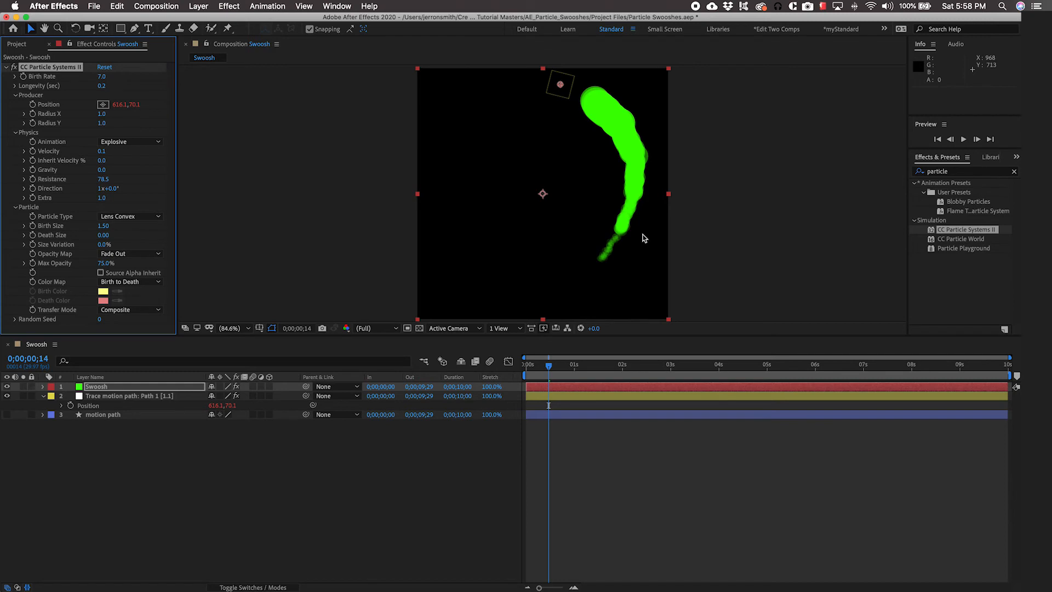
# Raise the particle Resistance in the Physics settings to about 112.2.
pyautogui.click(106, 180)
pyautogui.write('99.7')
pyautogui.press('Return')
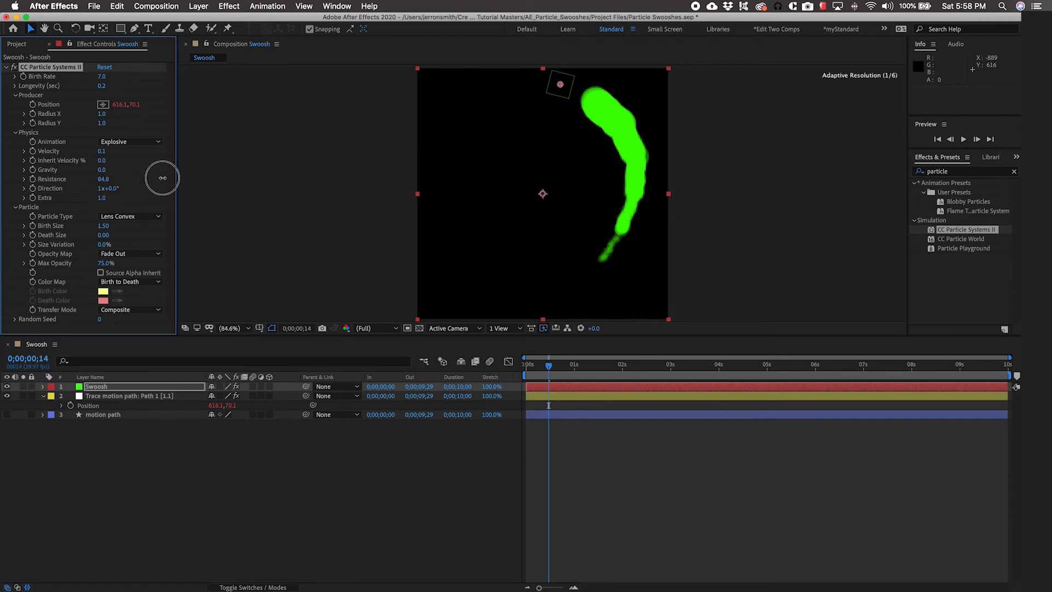
pyautogui.moveTo(228, 175); pyautogui.dragTo(289, 186)
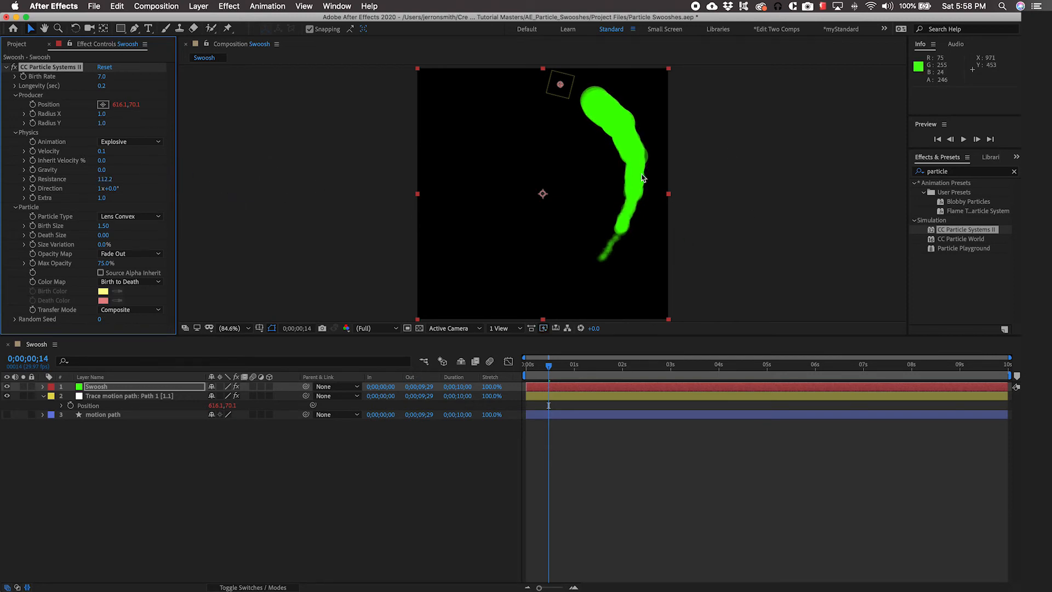
# End the work area at 0;00;01;15 and preview the swoosh animation.
pyautogui.click(599, 365)
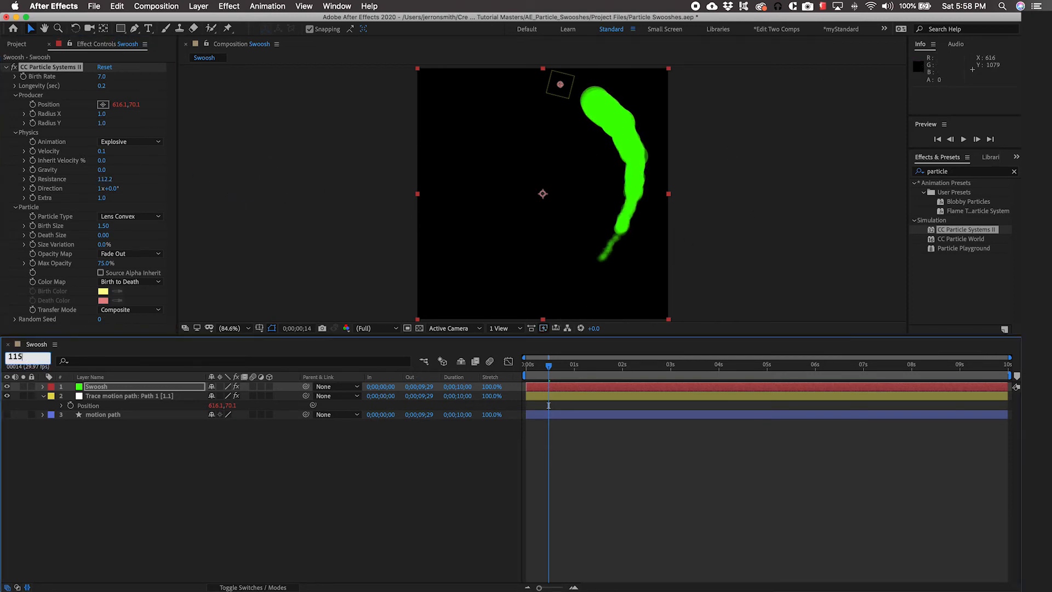
pyautogui.press('n')
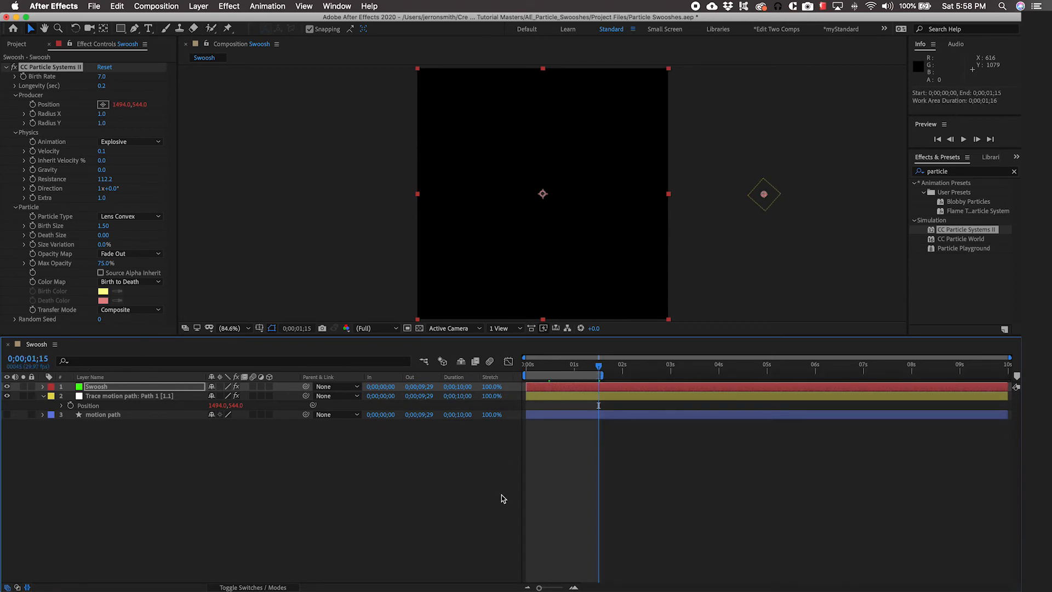
pyautogui.press('space')
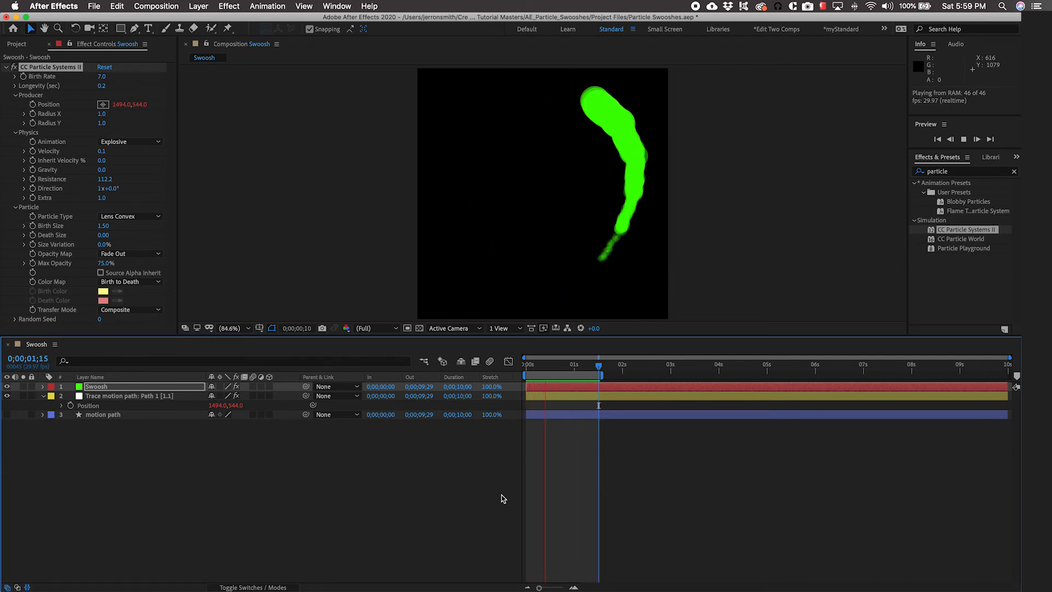
pyautogui.press('space')
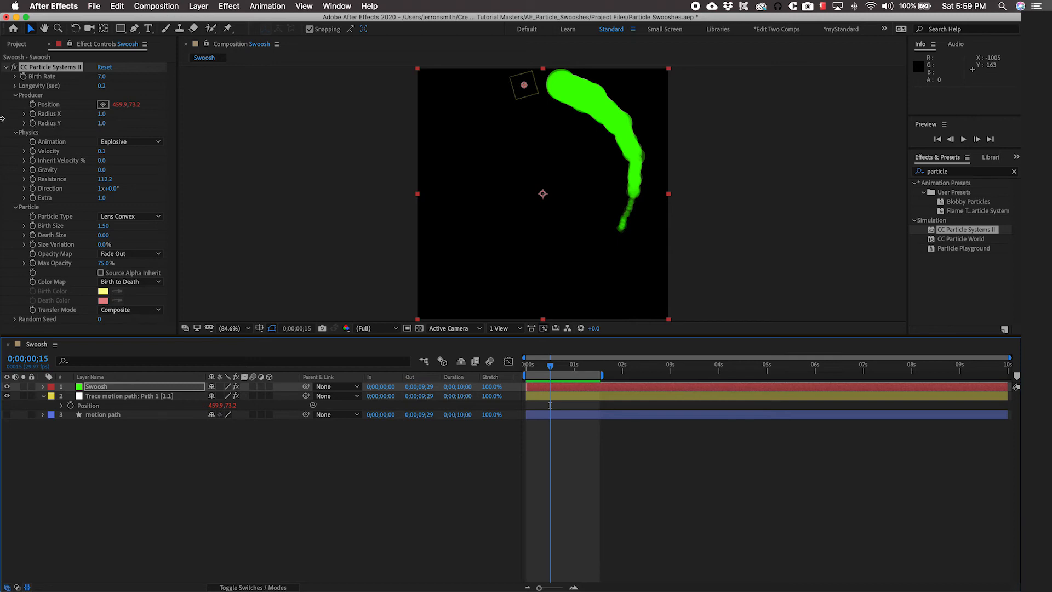
# Collapse the particle effect's settings, search the effects for "roughen" and apply Roughen Edges below it on the Swoosh layer.
pyautogui.click(6, 67)
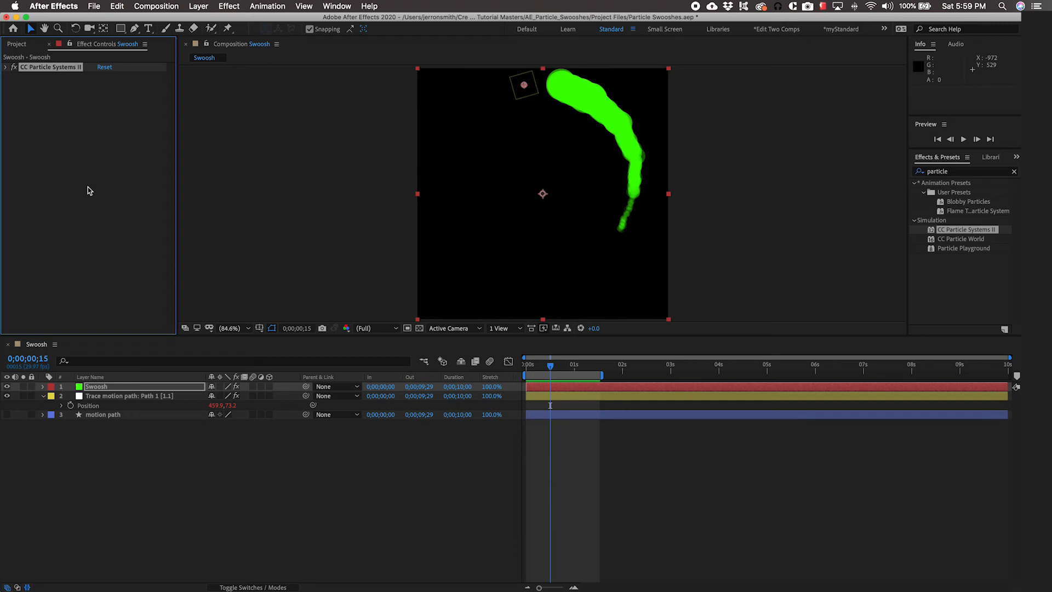
pyautogui.click(1014, 171)
pyautogui.click(989, 172)
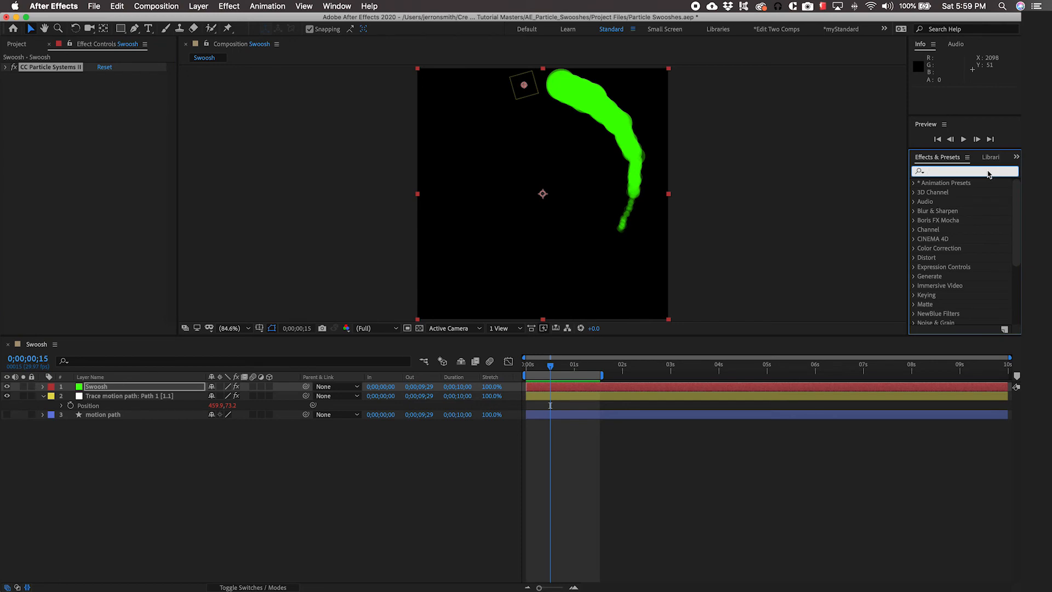
pyautogui.write('roughen')
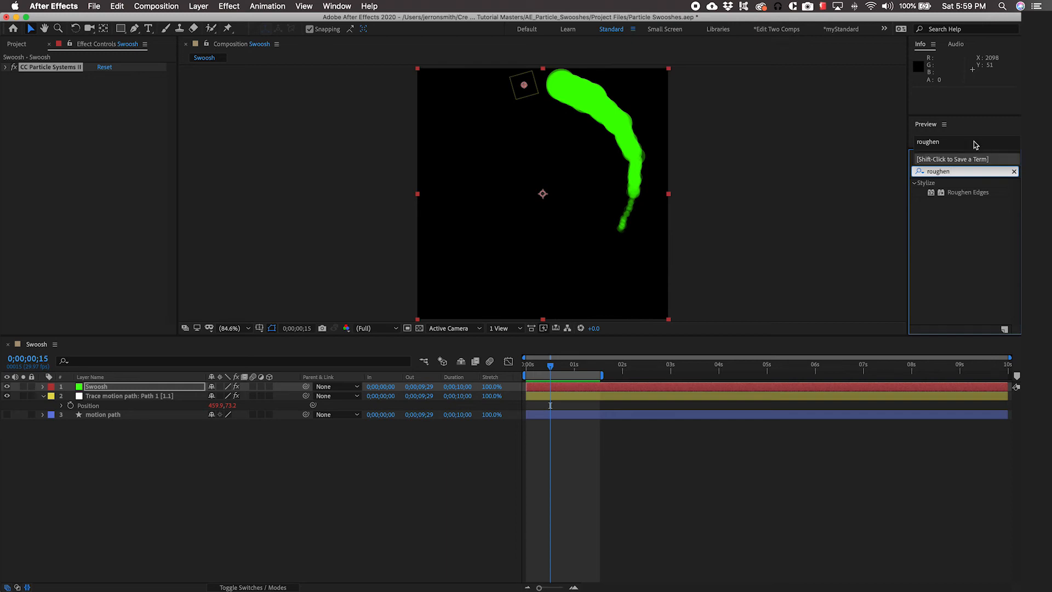
pyautogui.click(960, 194)
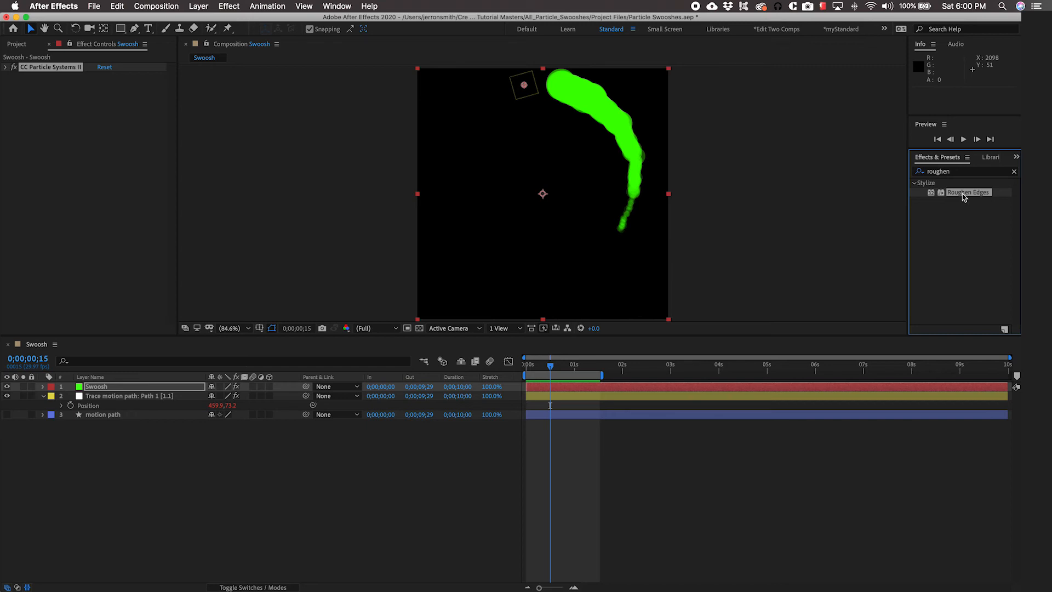
pyautogui.moveTo(964, 197); pyautogui.dragTo(47, 91)
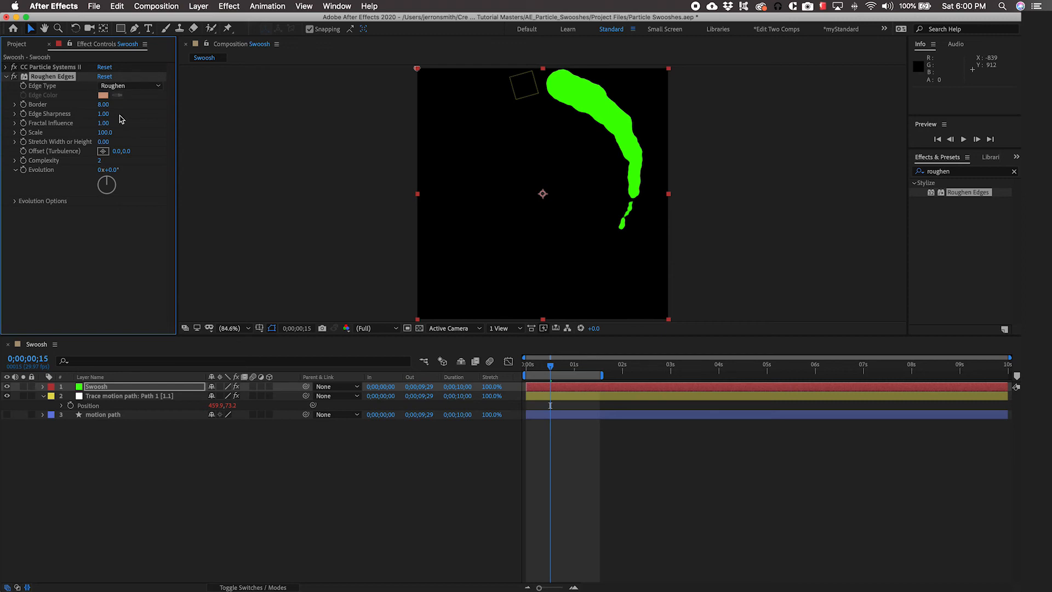
# Increase the Roughen Edges Border to about 43.8 and preview the animation.
pyautogui.moveTo(103, 104); pyautogui.dragTo(219, 104)
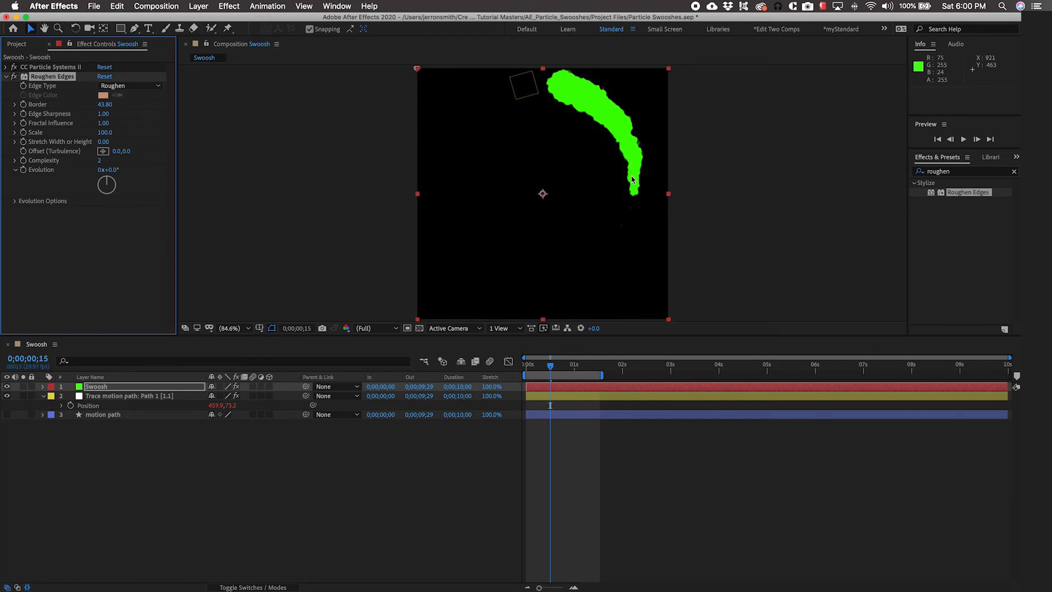
pyautogui.press('space')
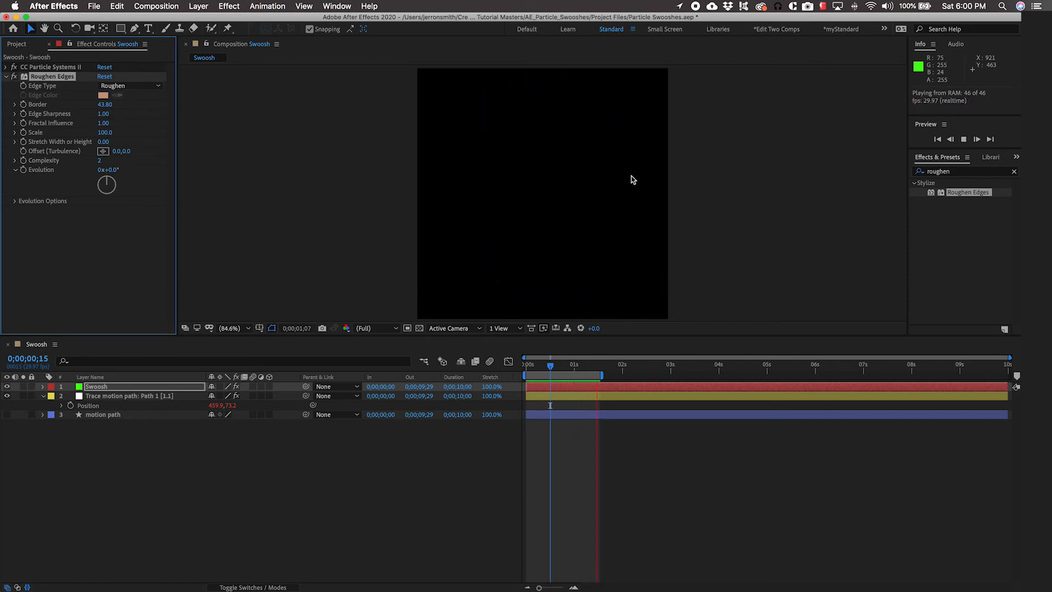
pyautogui.press('space')
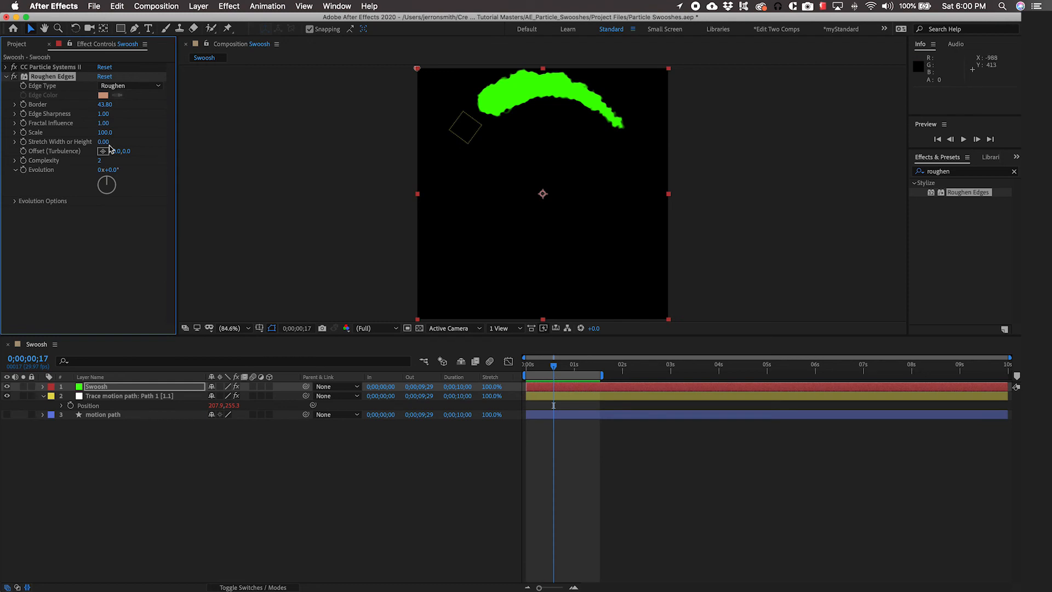
# Try a Roughen Edges Edge Sharpness of about 2.34 and return it to 1.
pyautogui.moveTo(103, 117); pyautogui.dragTo(155, 114)
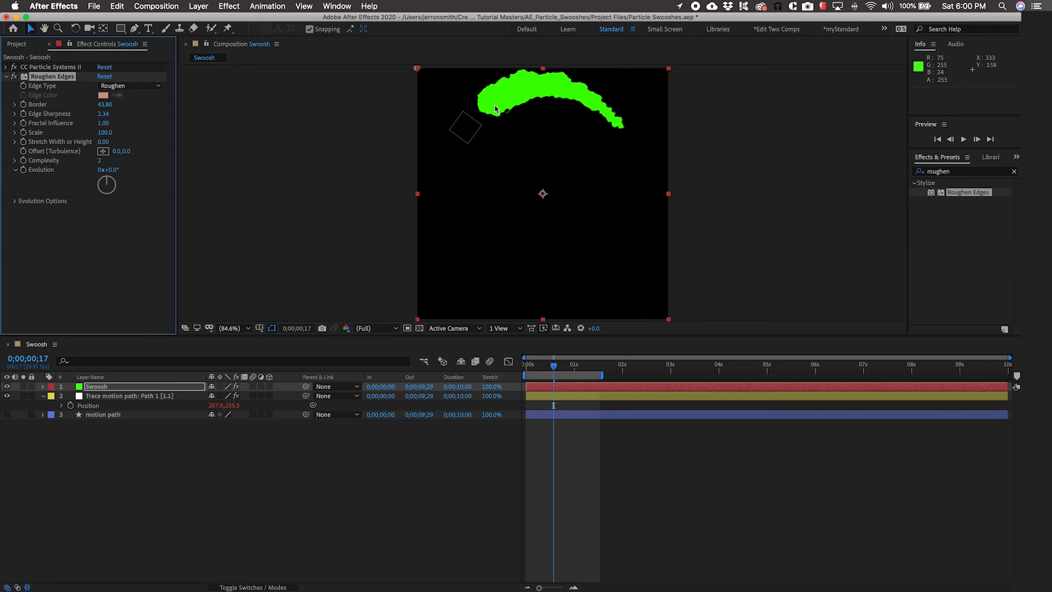
pyautogui.click(105, 115)
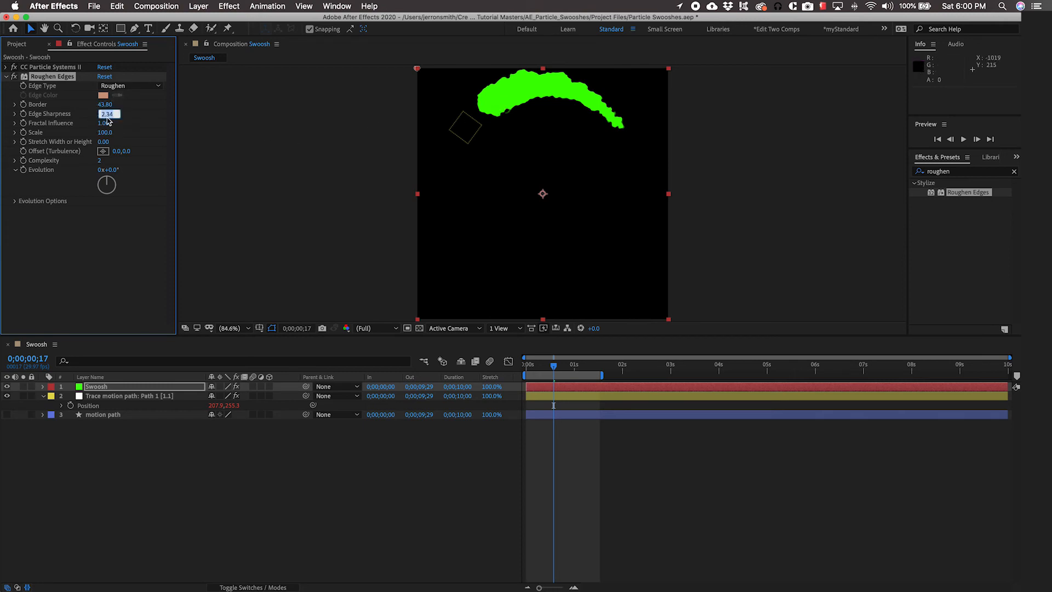
pyautogui.write('1')
pyautogui.press('Return')
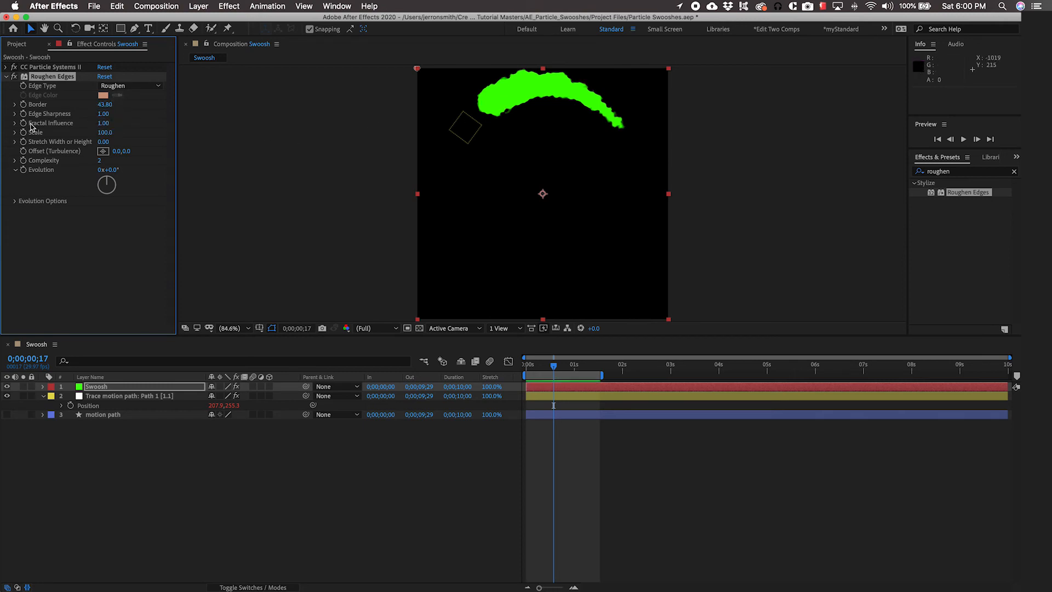
# Set the Roughen Edges Fractal Influence to 0 and Scale to about 298, undoing a trial change to Stretch Width or Height.
pyautogui.moveTo(104, 125); pyautogui.dragTo(2, 122)
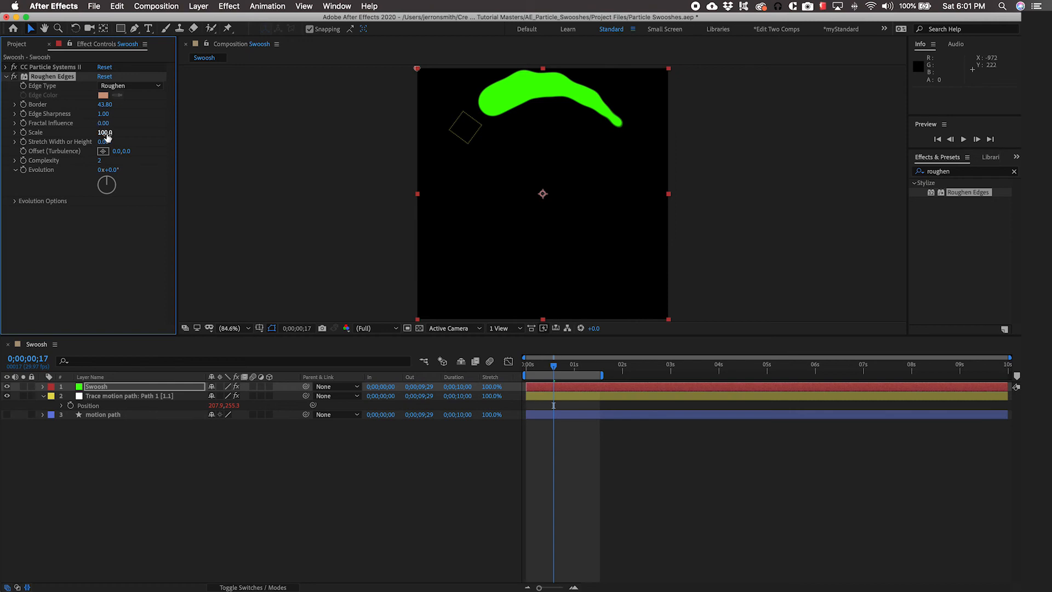
pyautogui.moveTo(108, 136); pyautogui.dragTo(214, 133)
pyautogui.moveTo(103, 142); pyautogui.dragTo(197, 145)
pyautogui.press('super+z')
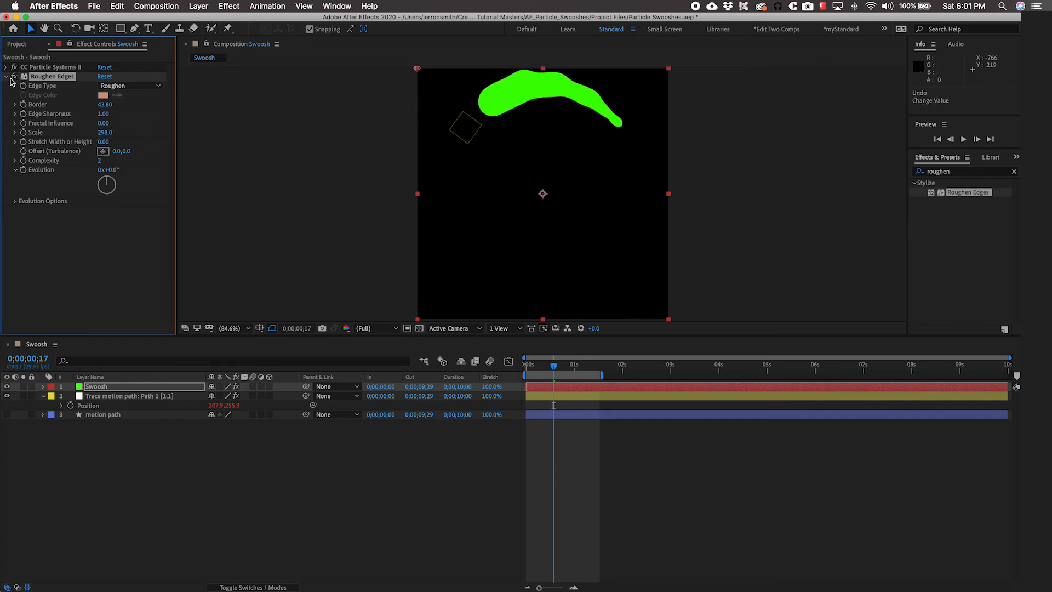
# Preview the roughened swoosh animation and collapse the Roughen Edges settings.
pyautogui.press('space')
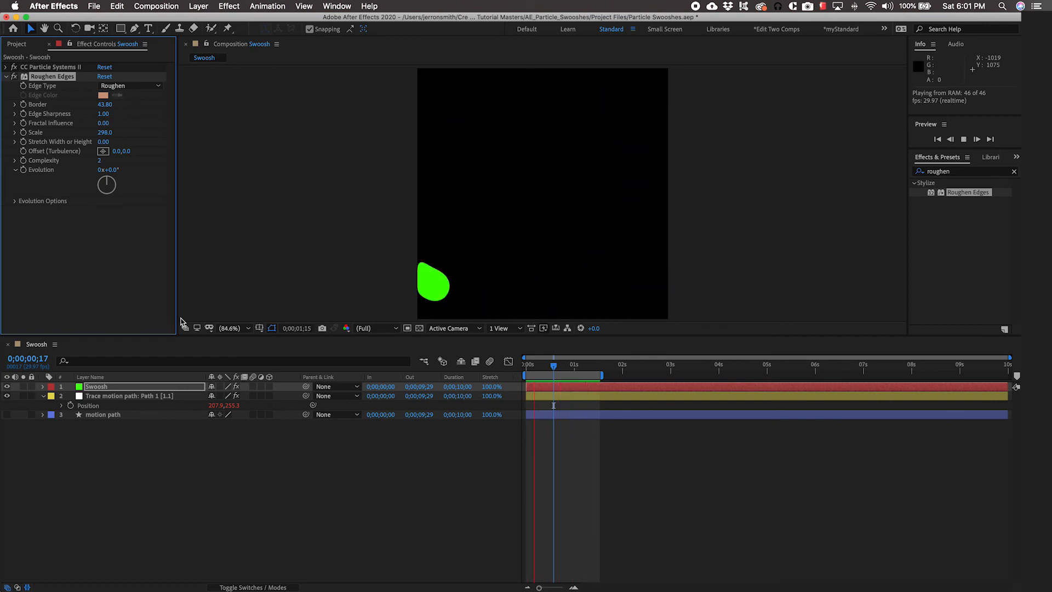
pyautogui.press('space')
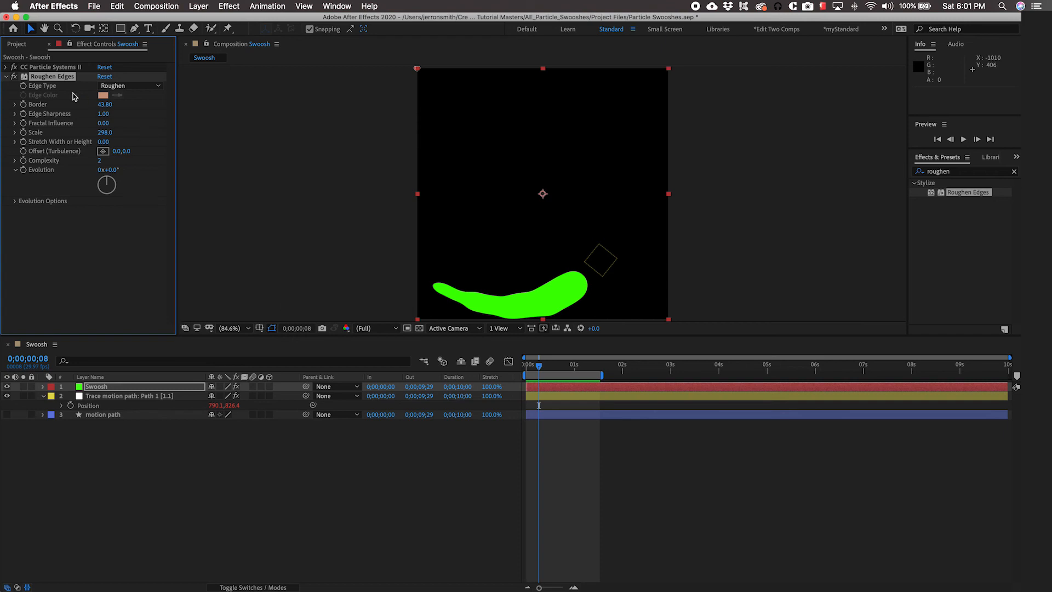
pyautogui.click(7, 78)
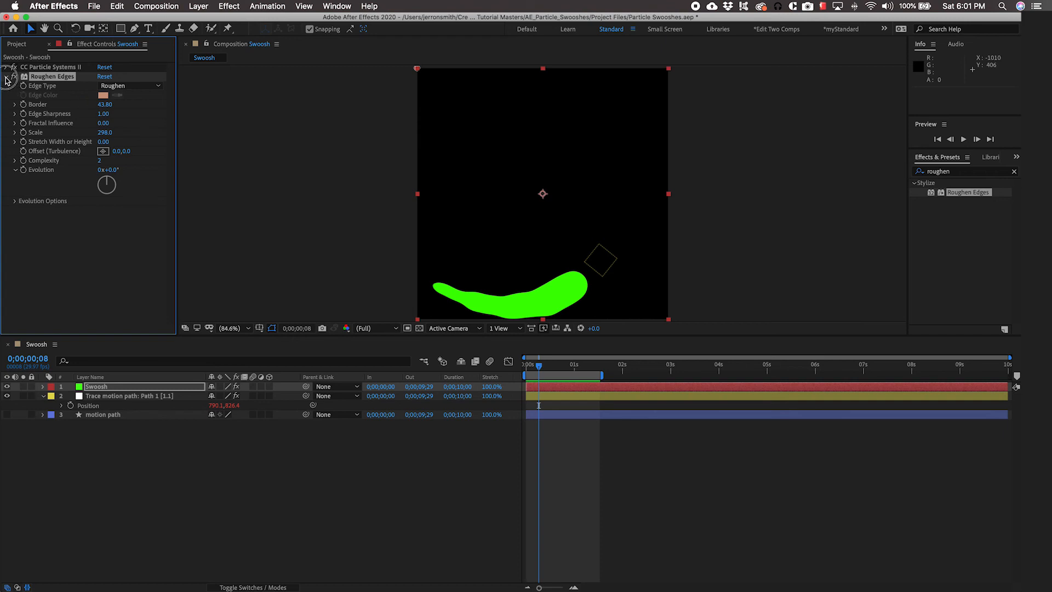
# Search the effects for "gauss" and apply Gaussian Blur below Roughen Edges on the Swoosh layer.
pyautogui.click(966, 174)
pyautogui.doubleClick(957, 172)
pyautogui.write('gauss')
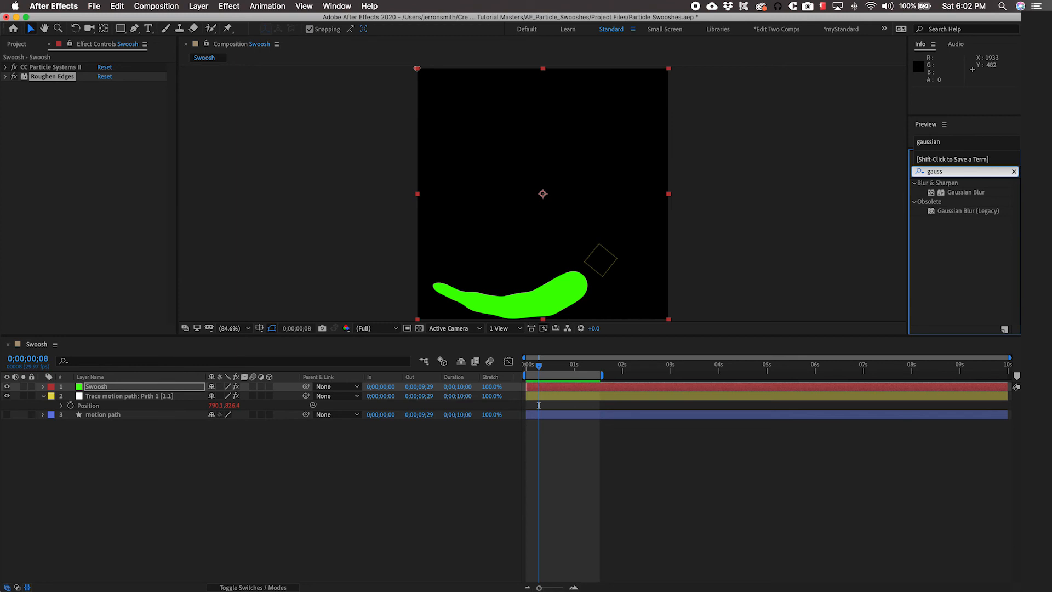
pyautogui.doubleClick(963, 193)
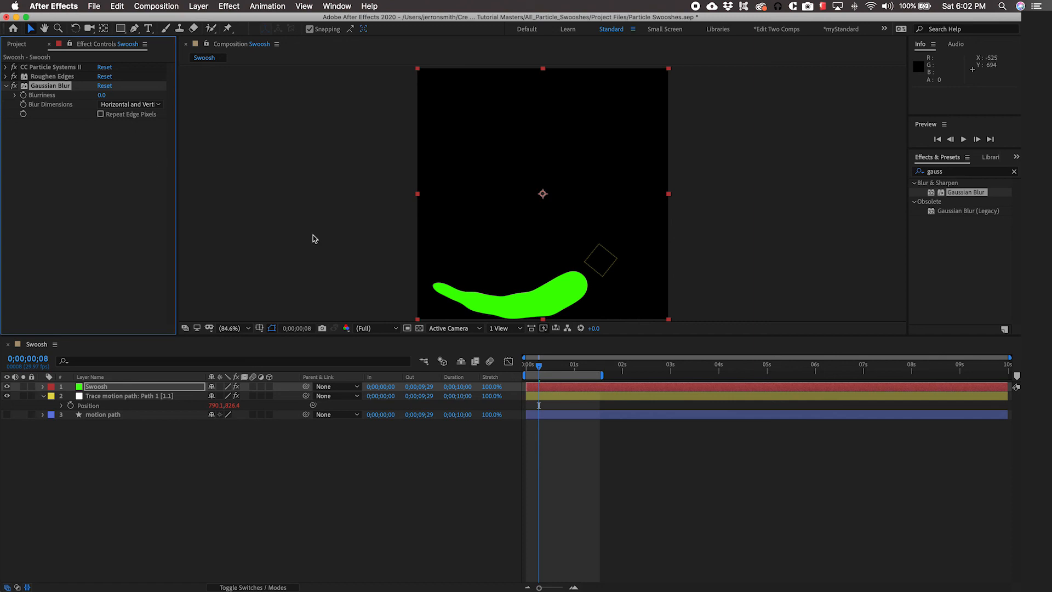
# Enable Repeat Edge Pixels on the Gaussian Blur and set its Blurriness to 100.
pyautogui.click(100, 114)
pyautogui.moveTo(100, 96); pyautogui.dragTo(432, 94)
pyautogui.moveTo(101, 95); pyautogui.dragTo(123, 96)
pyautogui.click(107, 96)
pyautogui.write('100')
pyautogui.press('Return')
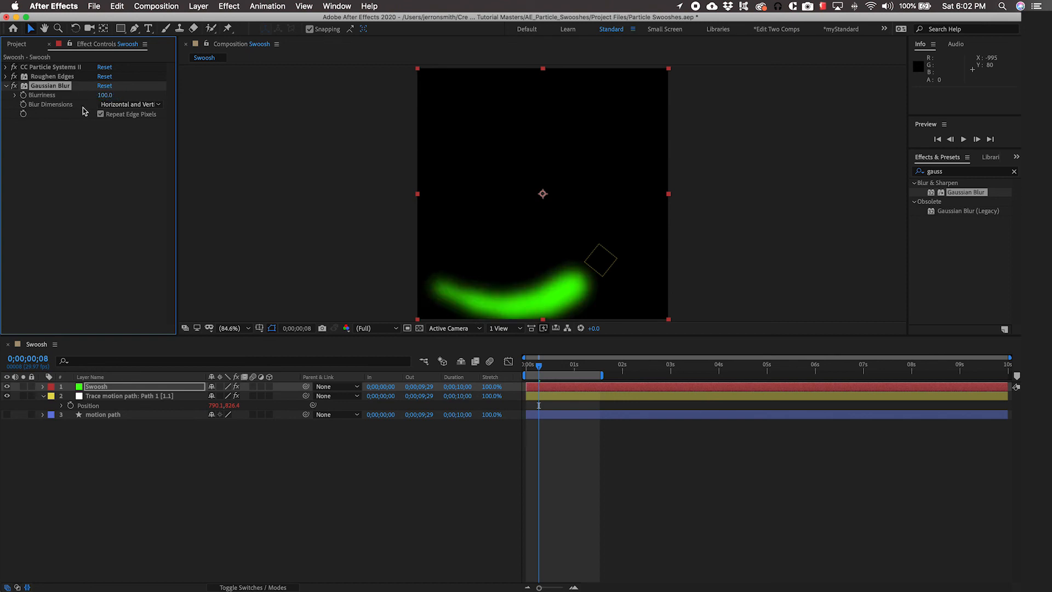
# Try a different Gaussian Blur Blurriness and return it to 100.
pyautogui.moveTo(101, 98); pyautogui.dragTo(137, 98)
pyautogui.click(105, 96)
pyautogui.write('100')
pyautogui.press('Return')
# Search the effects for "curves", collapse the animation presets and apply the Color Correction Curves effect to the Swoosh layer.
pyautogui.click(1014, 172)
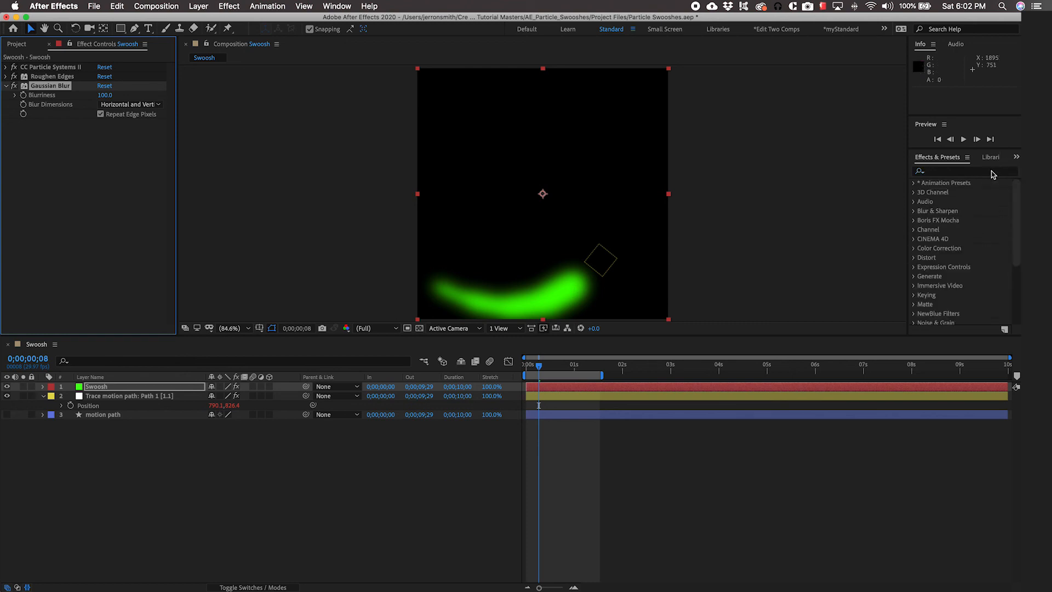
pyautogui.click(992, 171)
pyautogui.write('curves')
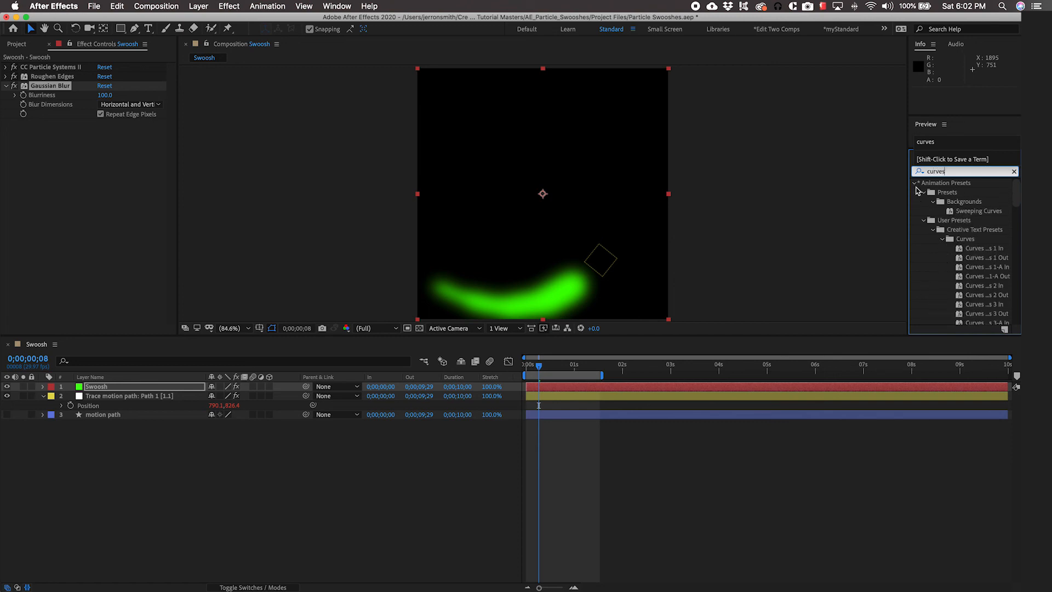
pyautogui.click(915, 184)
pyautogui.click(915, 183)
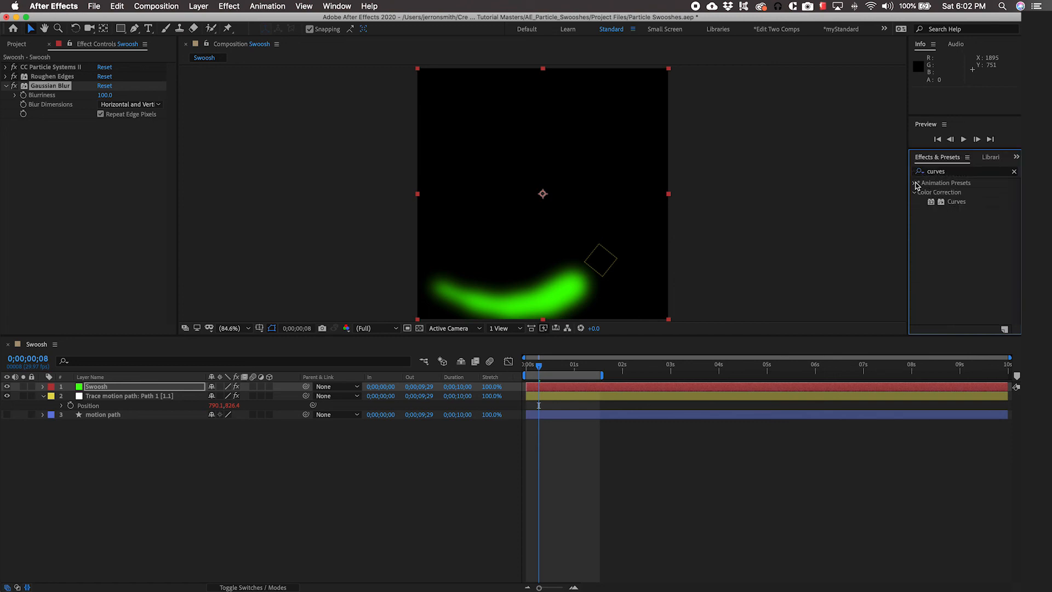
pyautogui.doubleClick(956, 202)
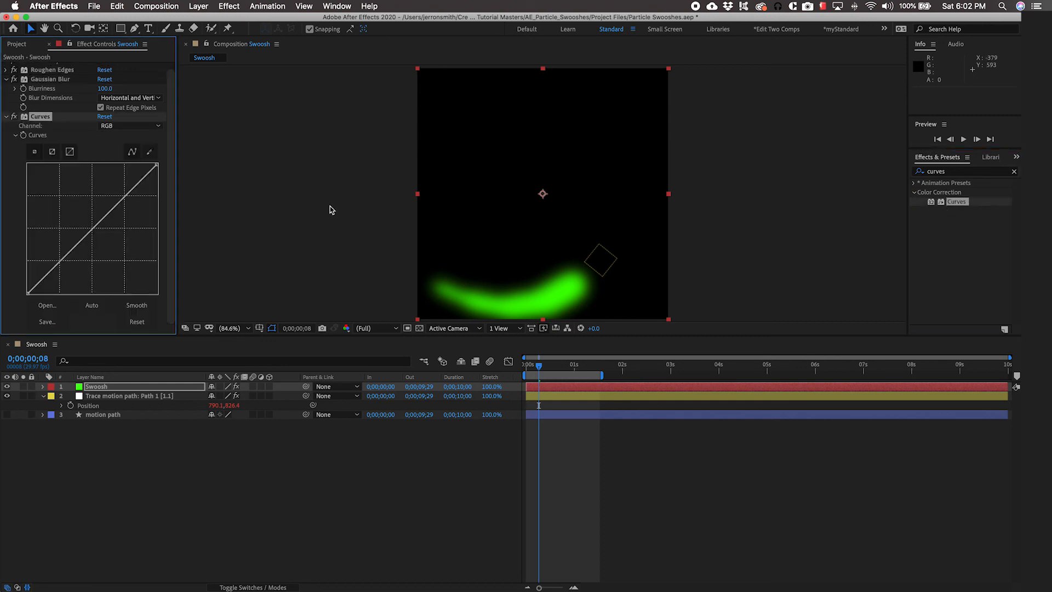
# Switch Curves to the Alpha channel and pull both curve endpoints inward horizontally to form a steep, nearly vertical slope near the middle.
pyautogui.click(115, 126)
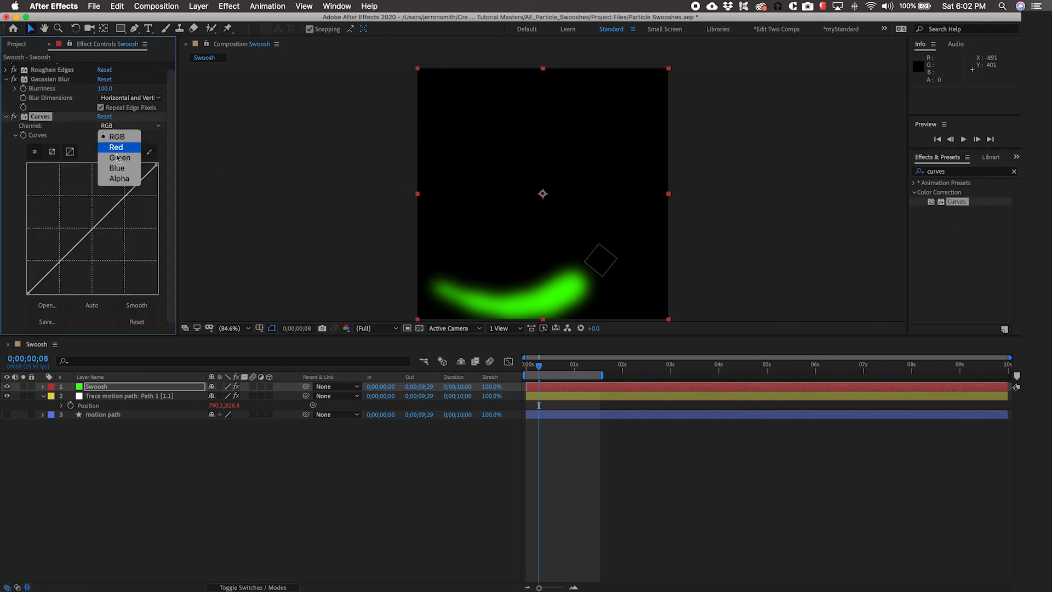
pyautogui.click(118, 179)
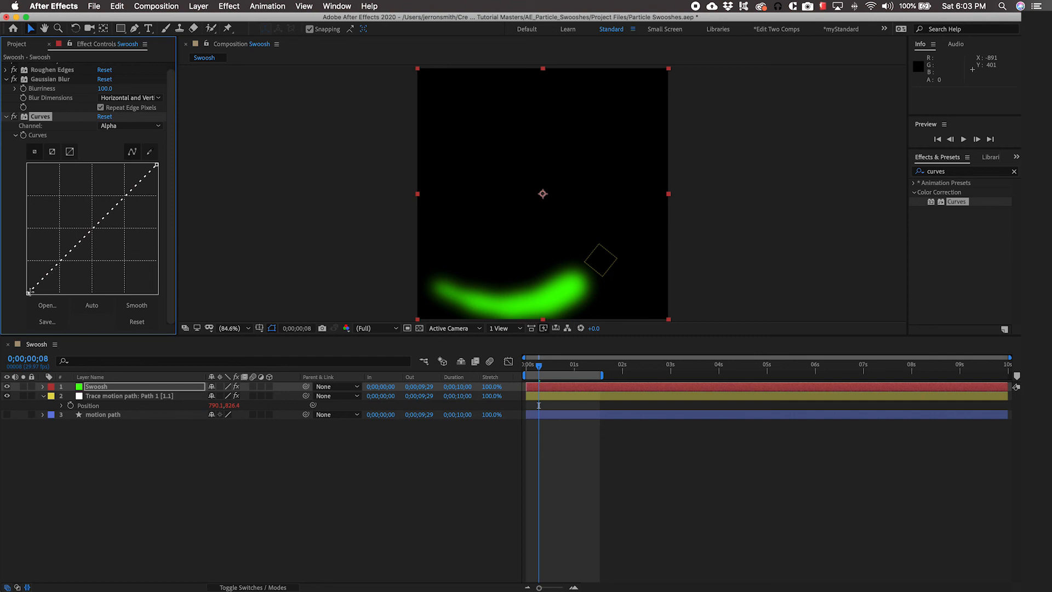
pyautogui.moveTo(28, 293); pyautogui.dragTo(86, 299)
pyautogui.moveTo(157, 165); pyautogui.dragTo(102, 164)
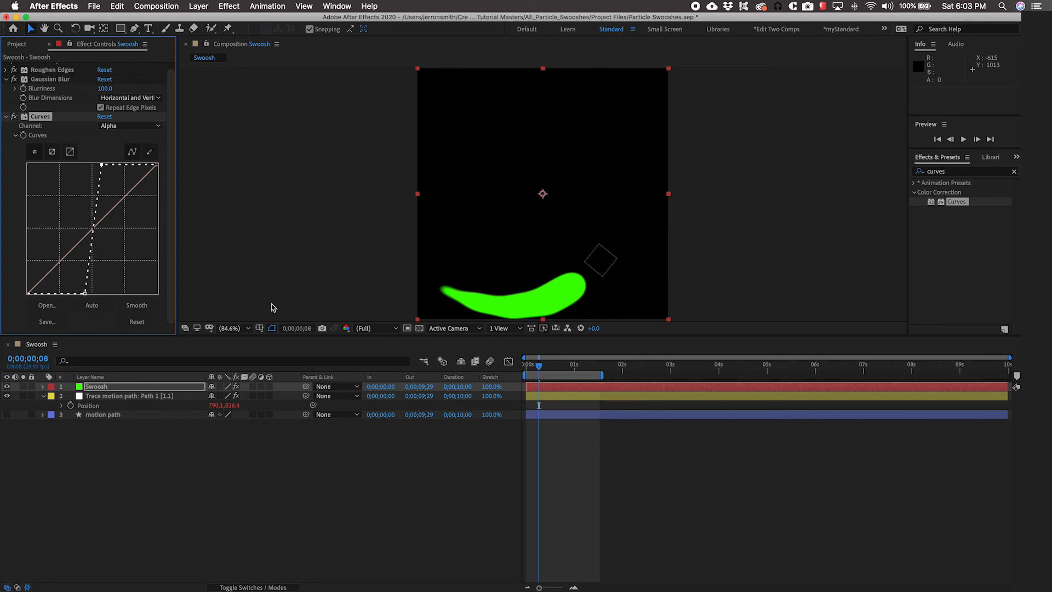
pyautogui.moveTo(84, 292); pyautogui.dragTo(103, 297)
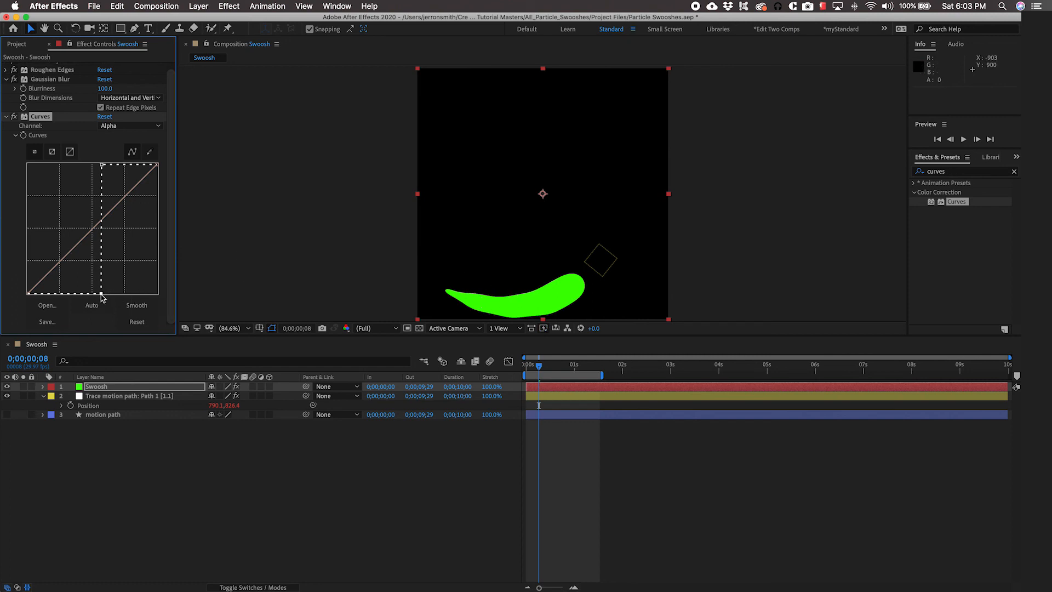
pyautogui.moveTo(102, 293)
pyautogui.mouseDown()
pyautogui.moveTo(92, 294)
pyautogui.moveTo(102, 292)
pyautogui.mouseUp()
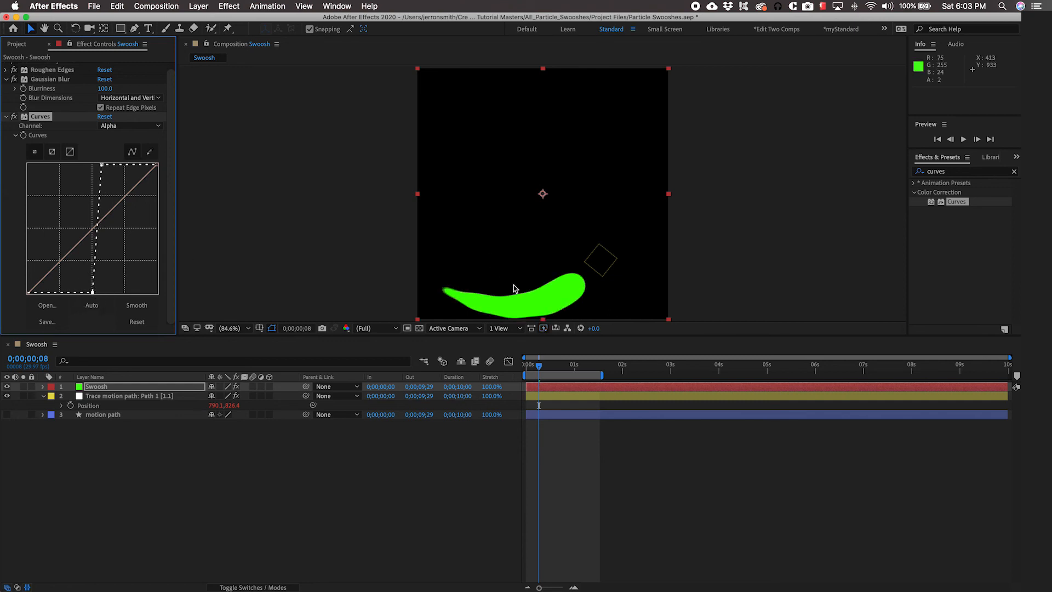
# Preview the animation, reveal the Swoosh layer's Scale and increase it to 105%.
pyautogui.press('space')
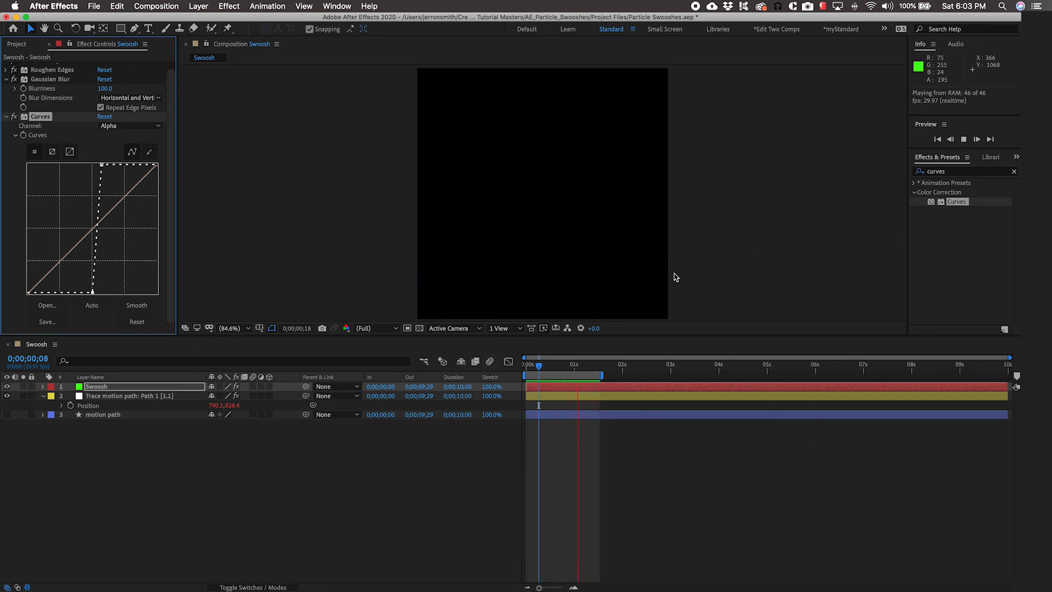
pyautogui.click(127, 387)
pyautogui.press('s')
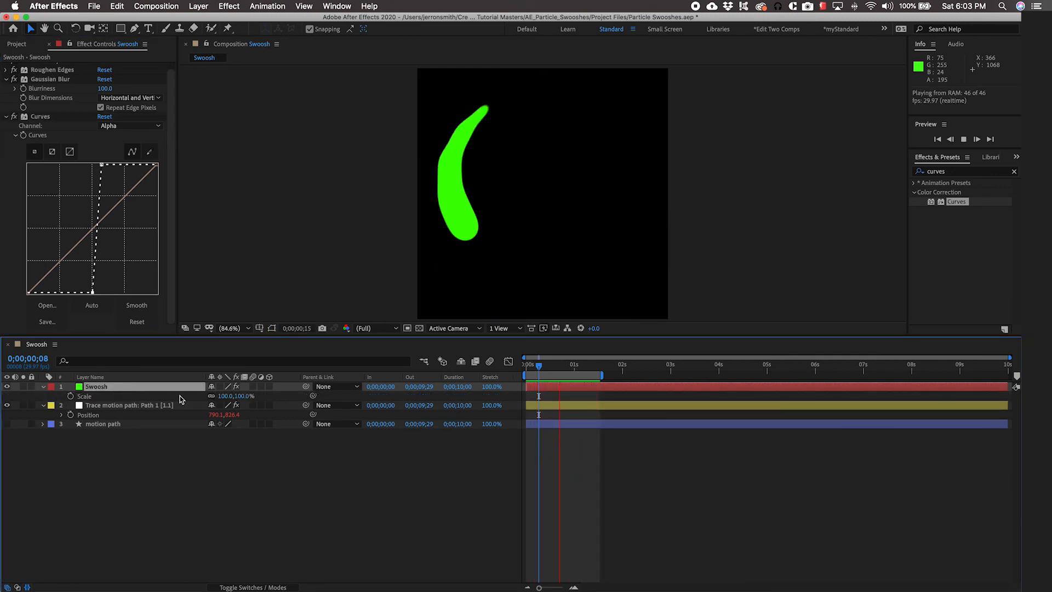
pyautogui.moveTo(229, 400); pyautogui.dragTo(232, 400)
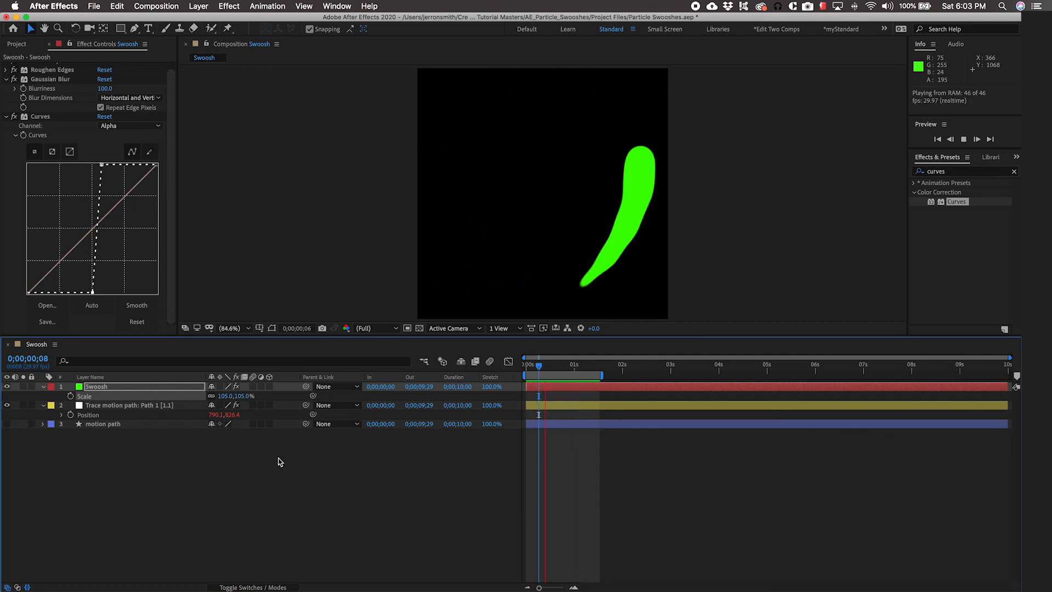
pyautogui.press('space')
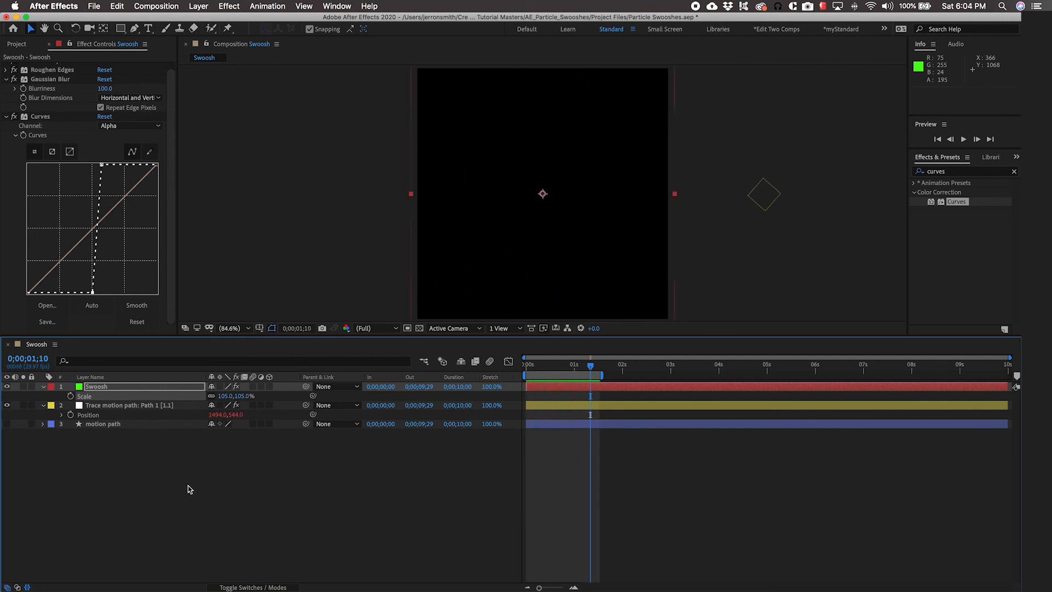